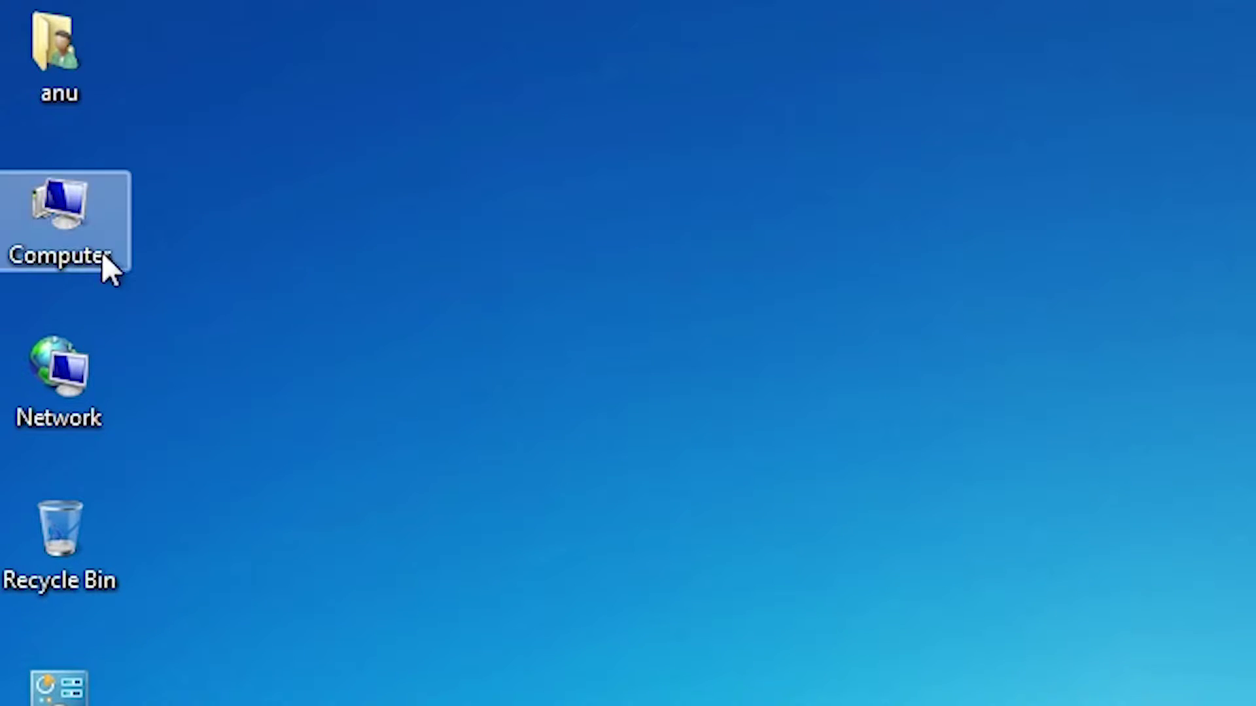
Step: Check Computer's properties: 32-bit Windows 7 Professional with 3.50 GB RAM, then close the window
right_click(83, 242)
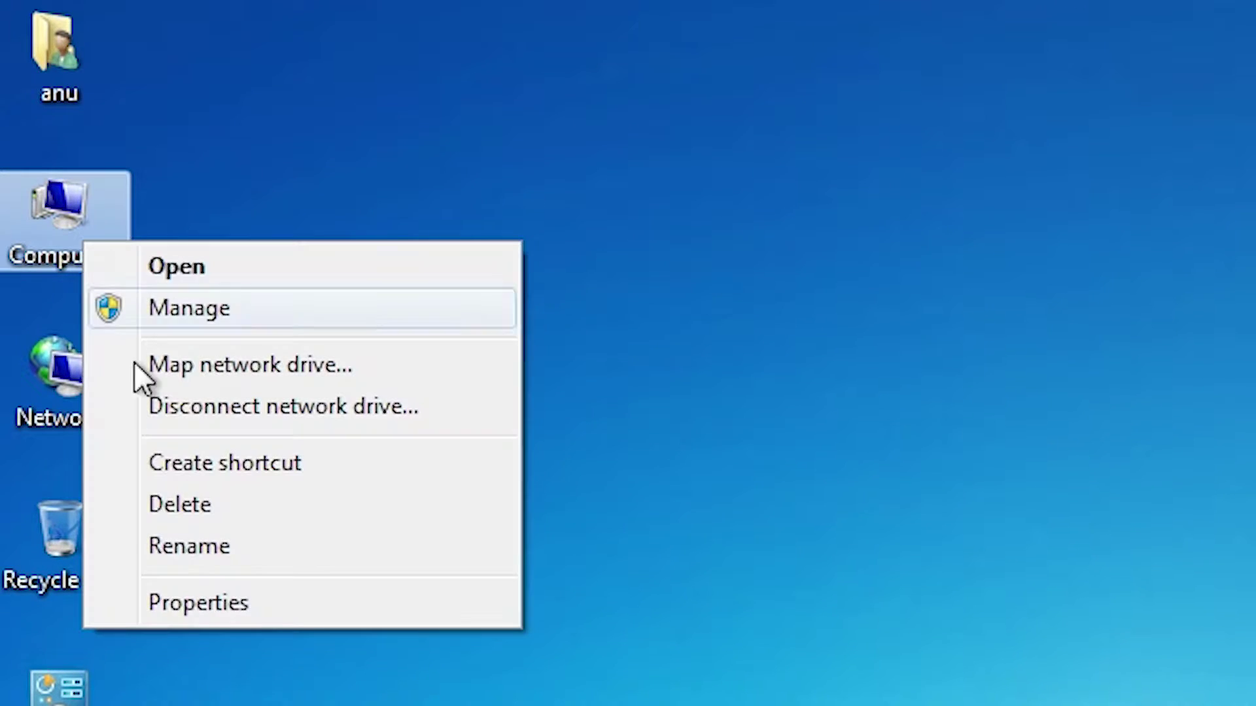
left_click(245, 604)
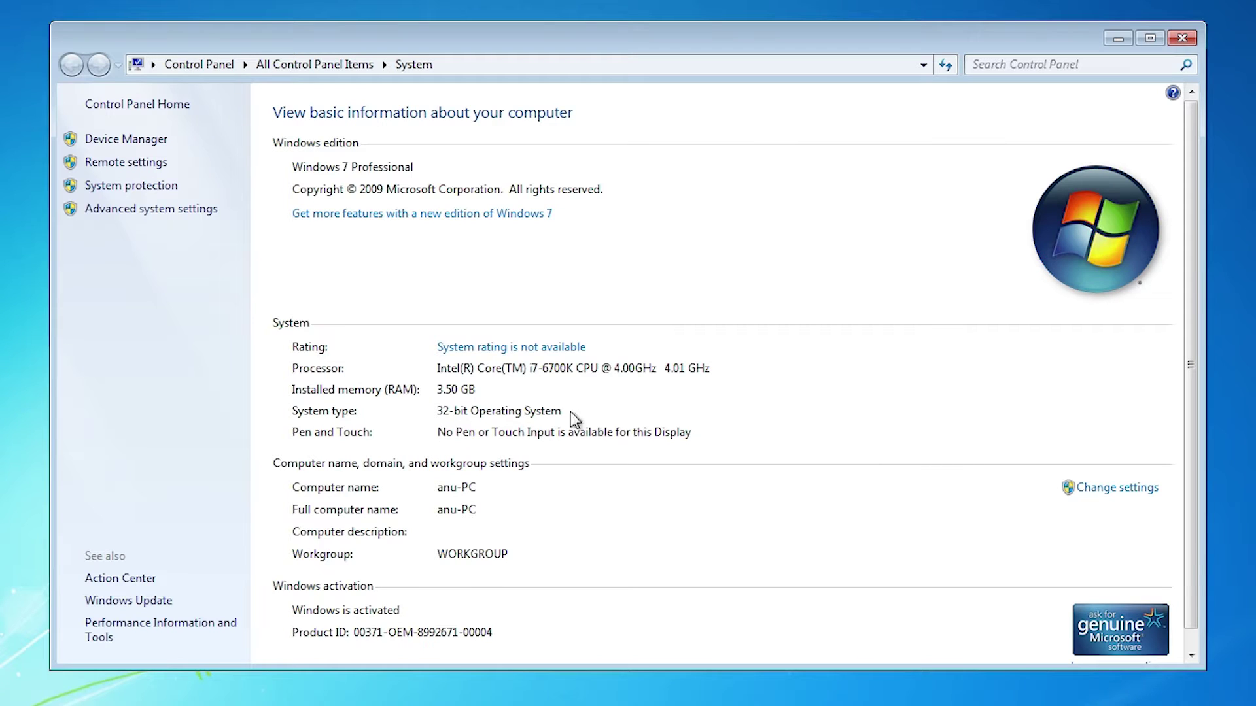
left_click(1182, 39)
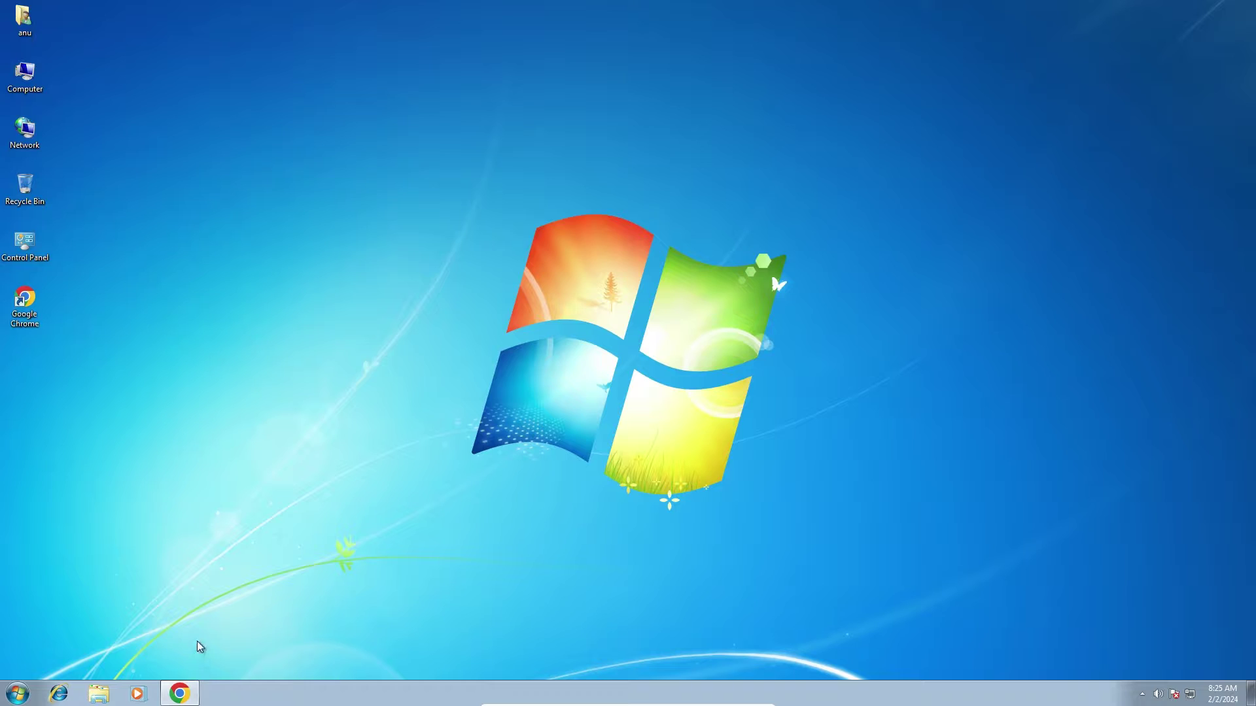
Step: Re-run the driver search in Chrome and open the official HP LaserJet M1005 result in a new tab
left_click(179, 693)
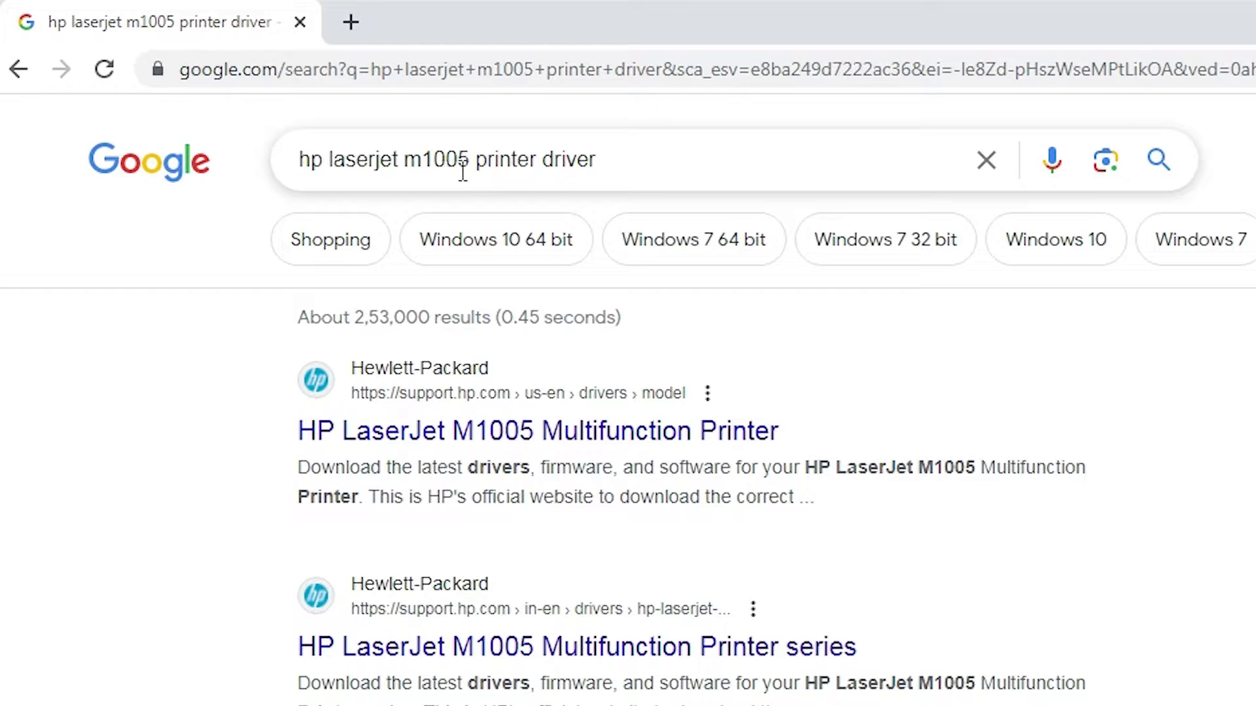
triple_click(522, 160)
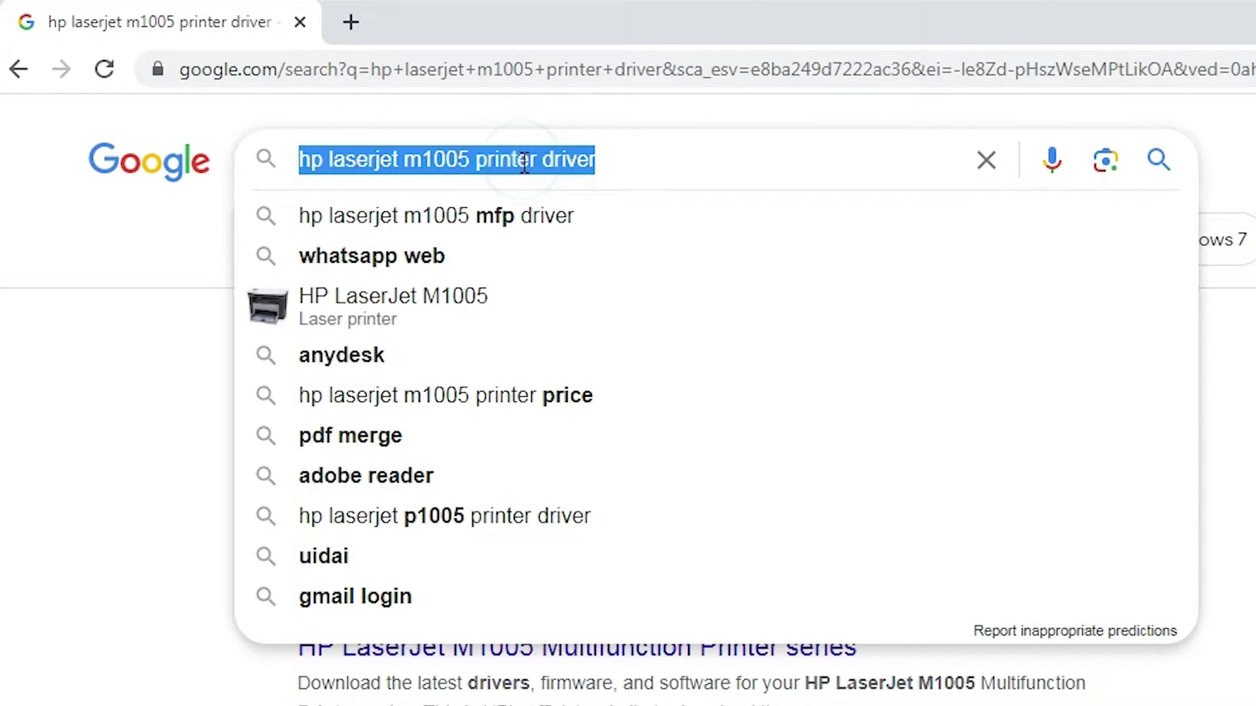
key("Return")
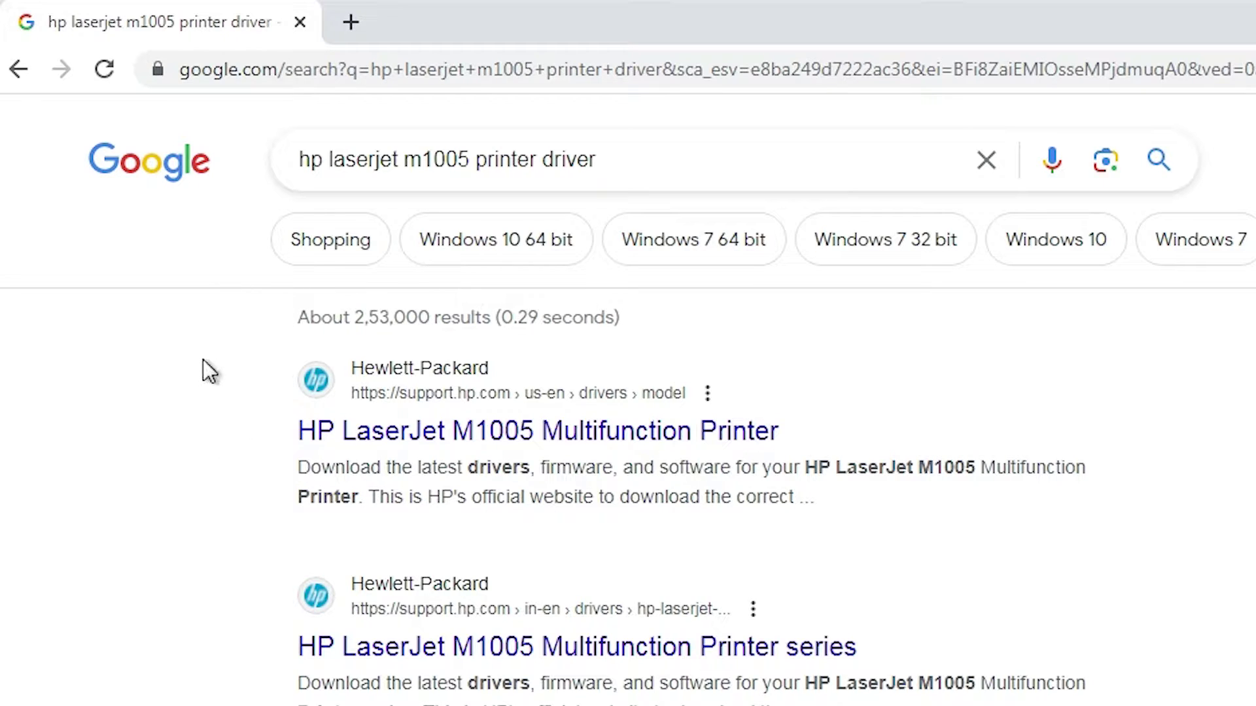
right_click(474, 439)
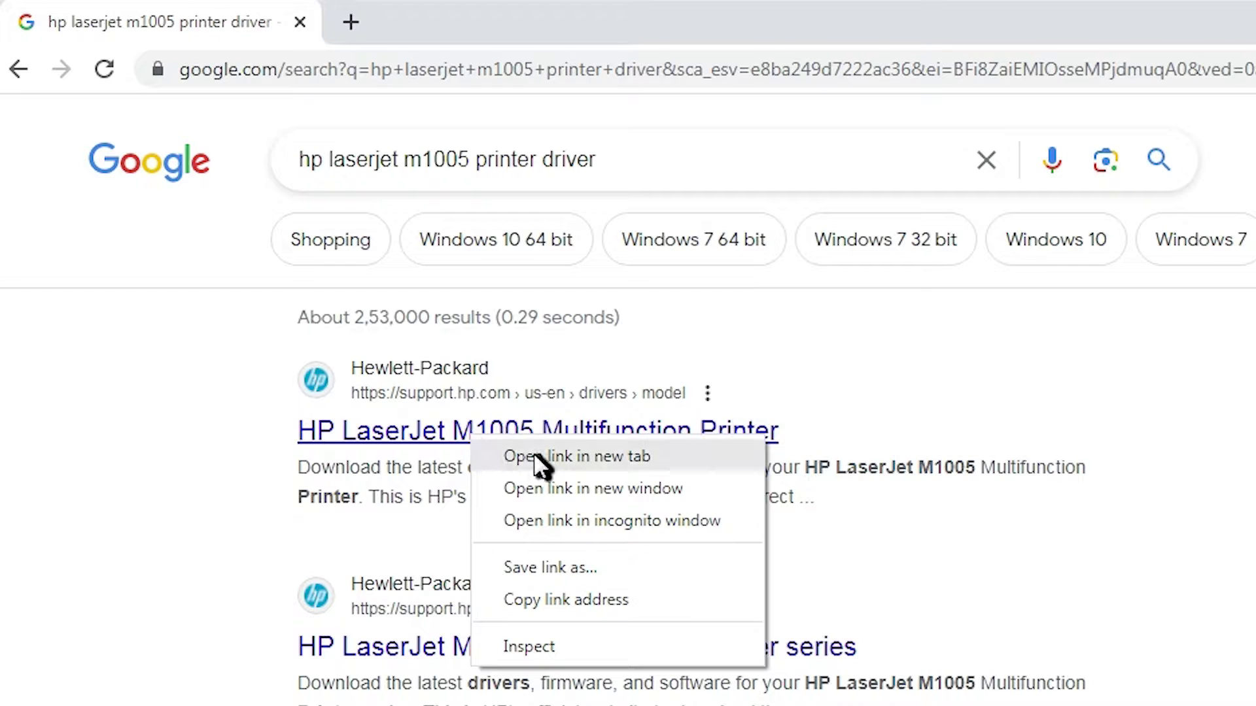
left_click(514, 448)
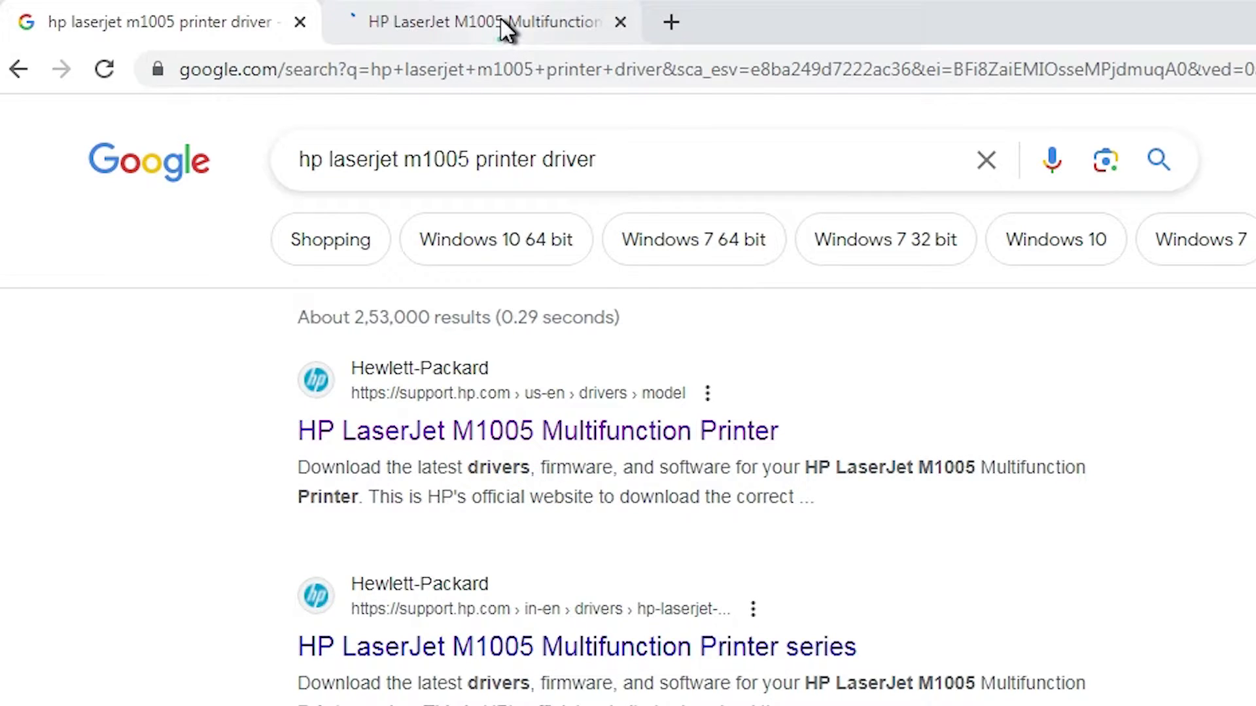
left_click(503, 23)
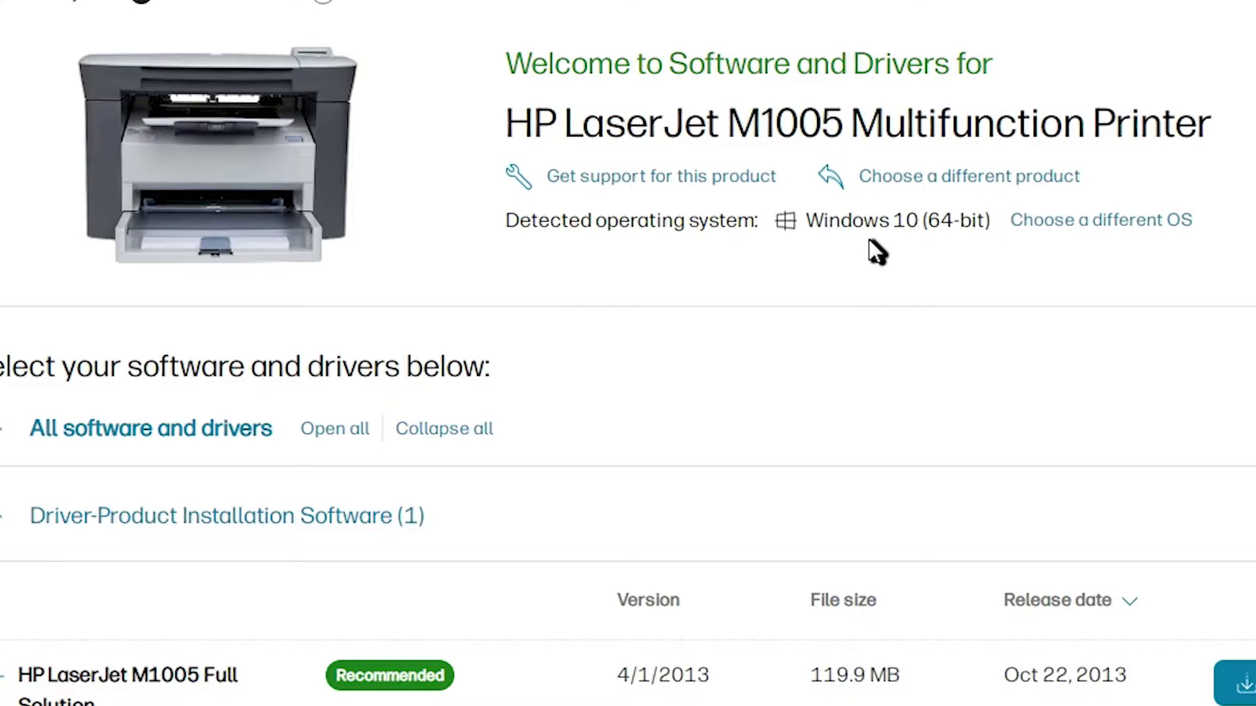
Step: Change HP's driver listing OS from Windows 10 (64-bit) to Windows 7 (32-bit)
left_click(1073, 232)
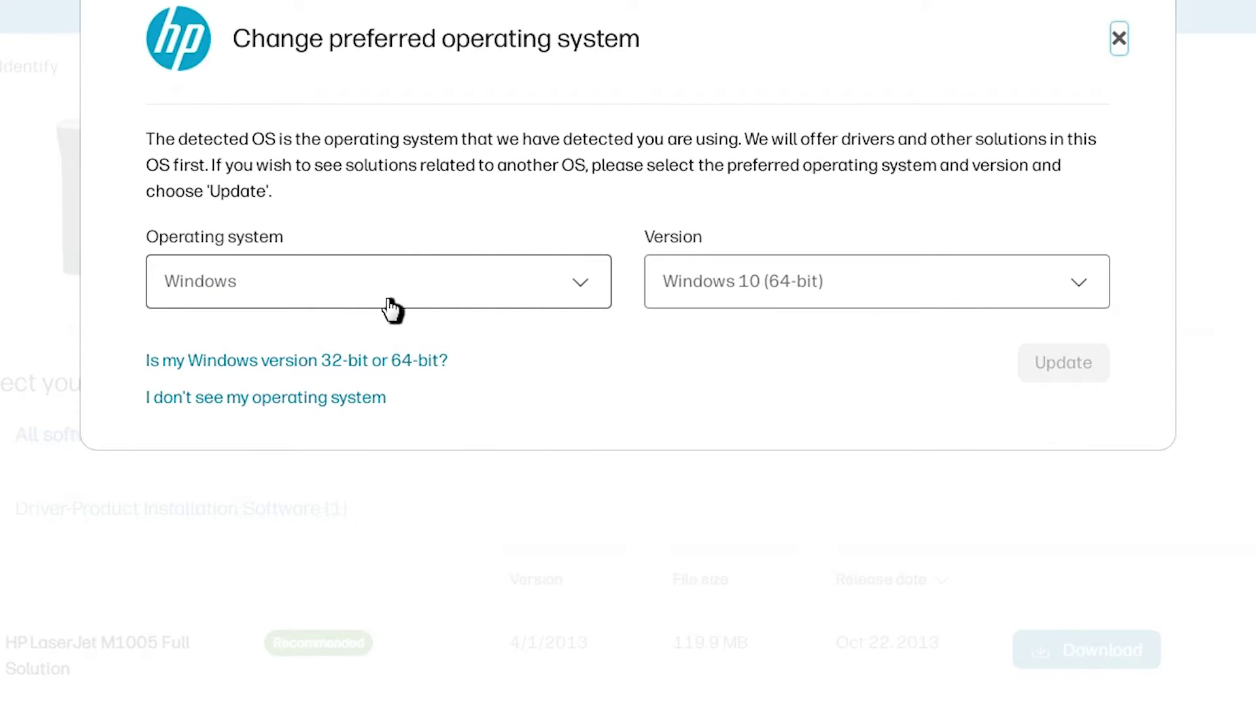
left_click(726, 300)
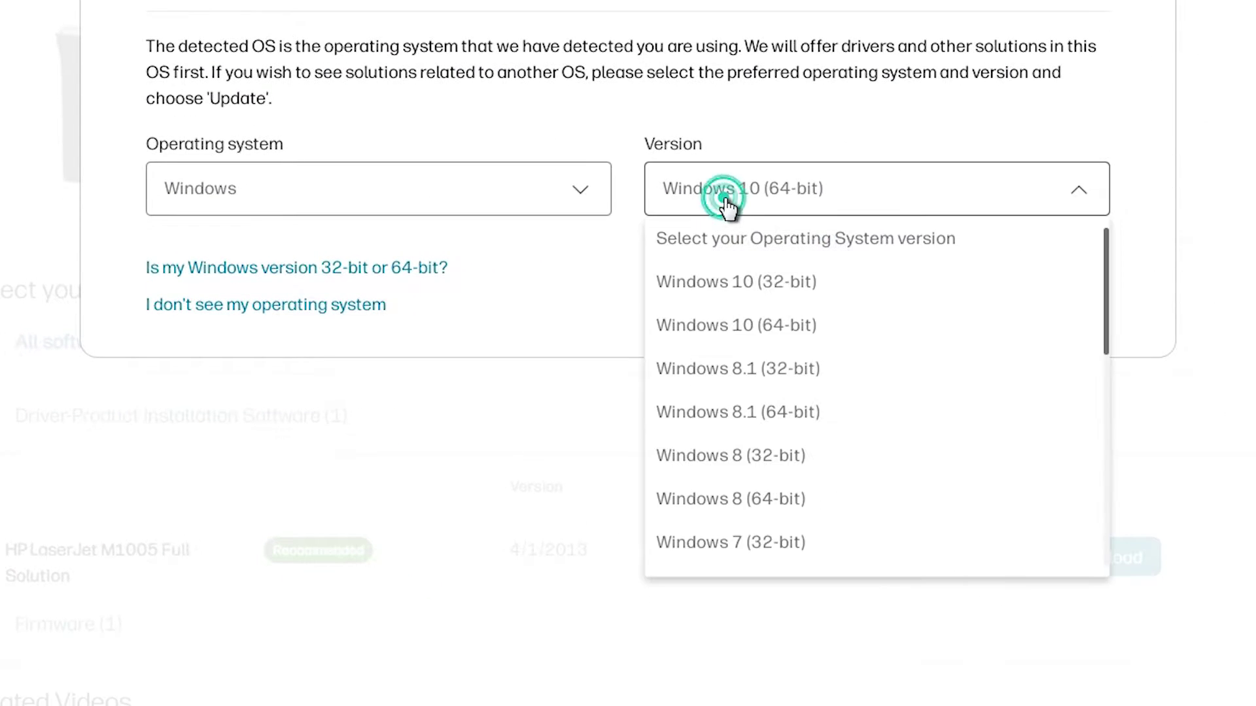
scroll(804, 458, "down", 2)
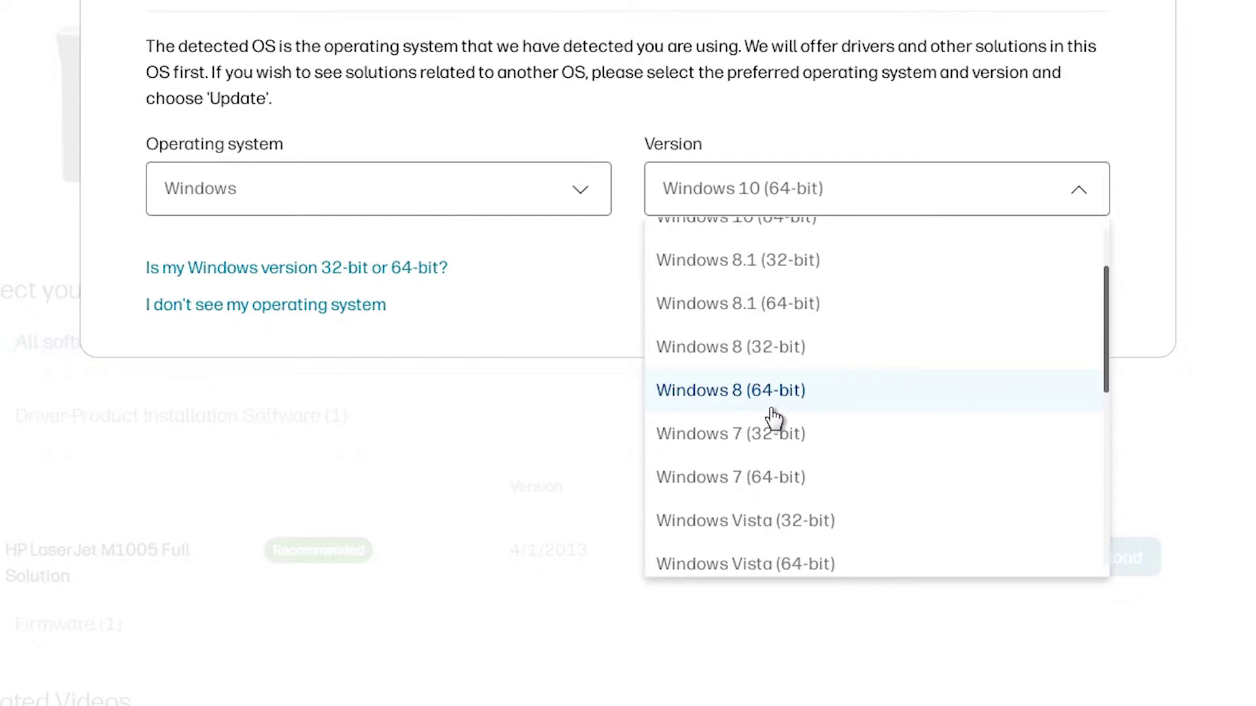
left_click(811, 450)
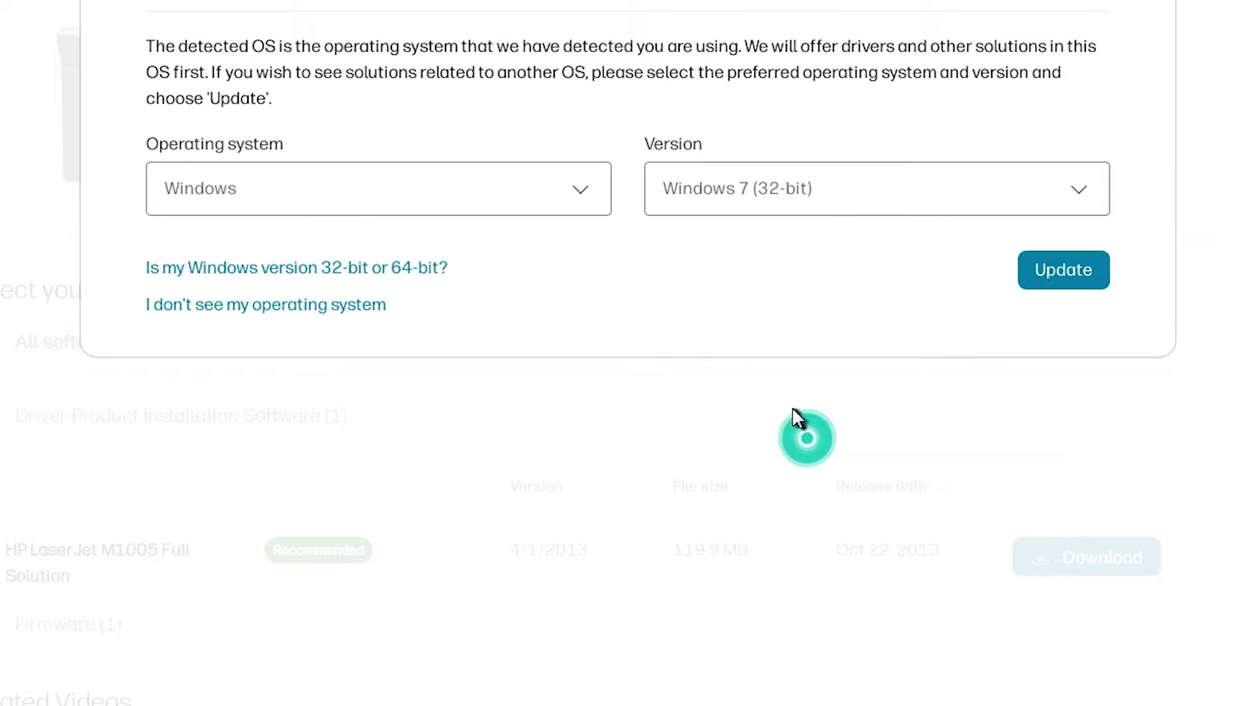
left_click(1081, 278)
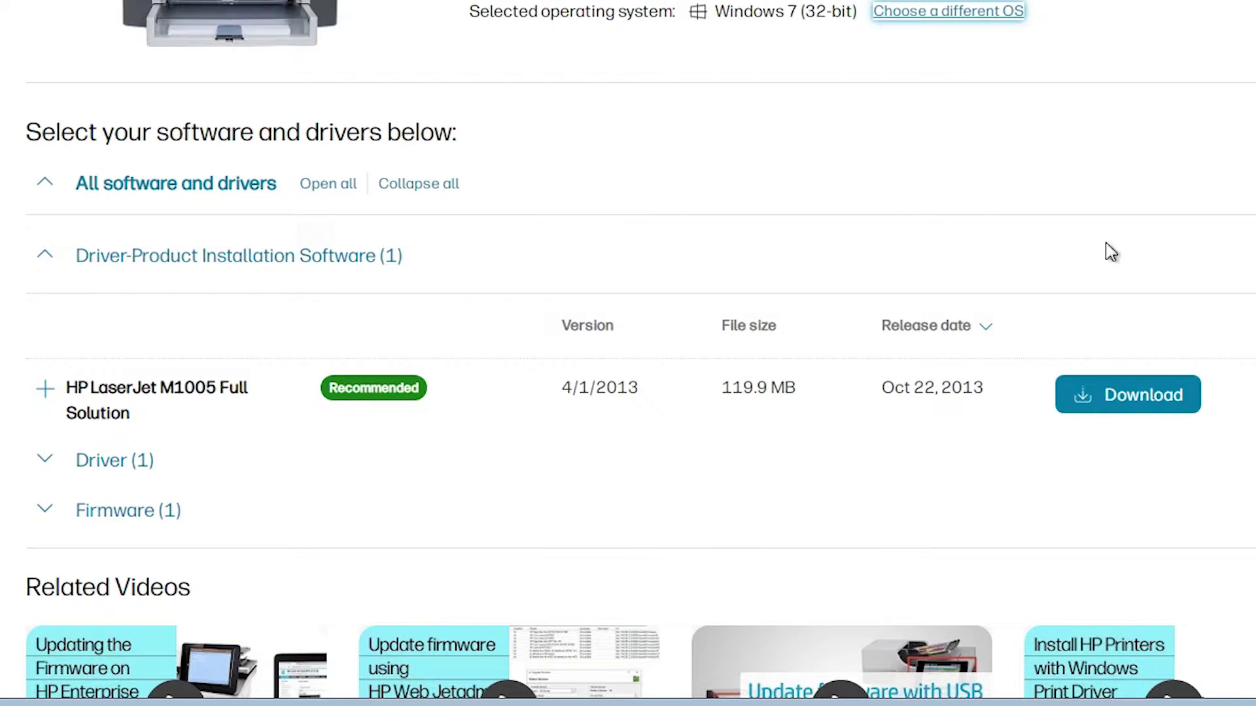
Step: Download the HP LaserJet M1005 Full Solution and show LJM1005_Full_Solution.exe in its folder
left_click(1102, 419)
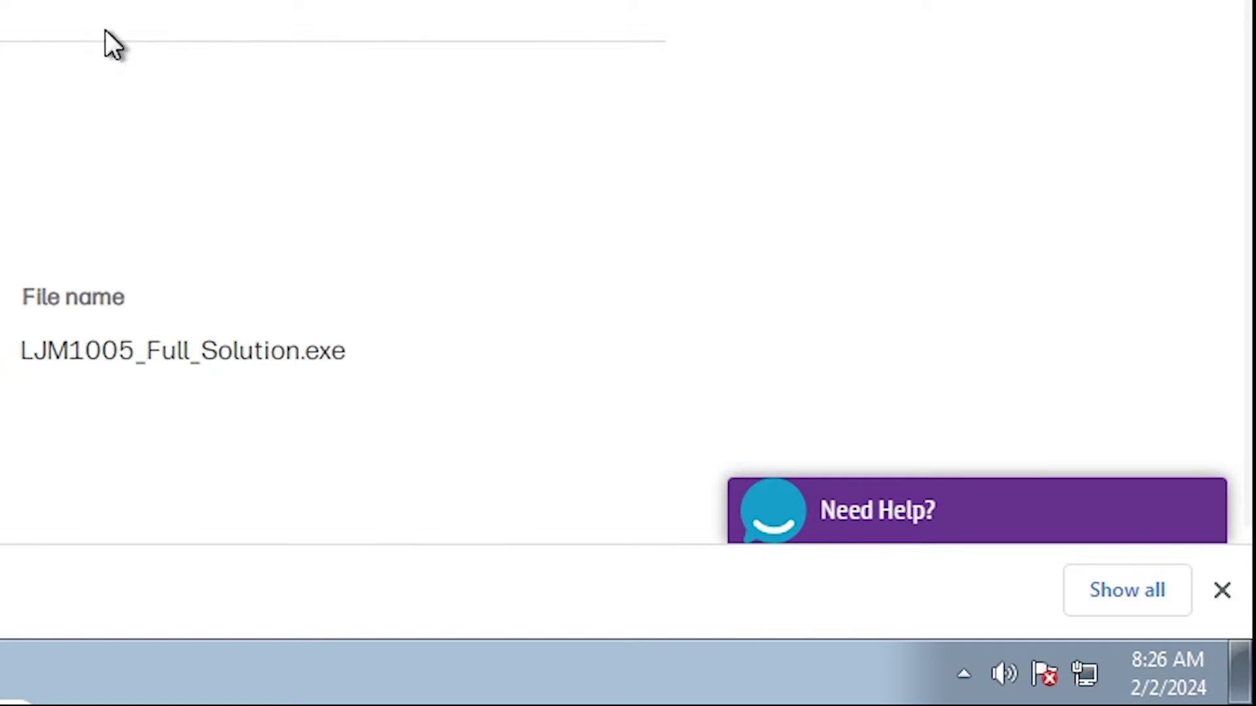
left_click(1145, 590)
left_click(363, 496)
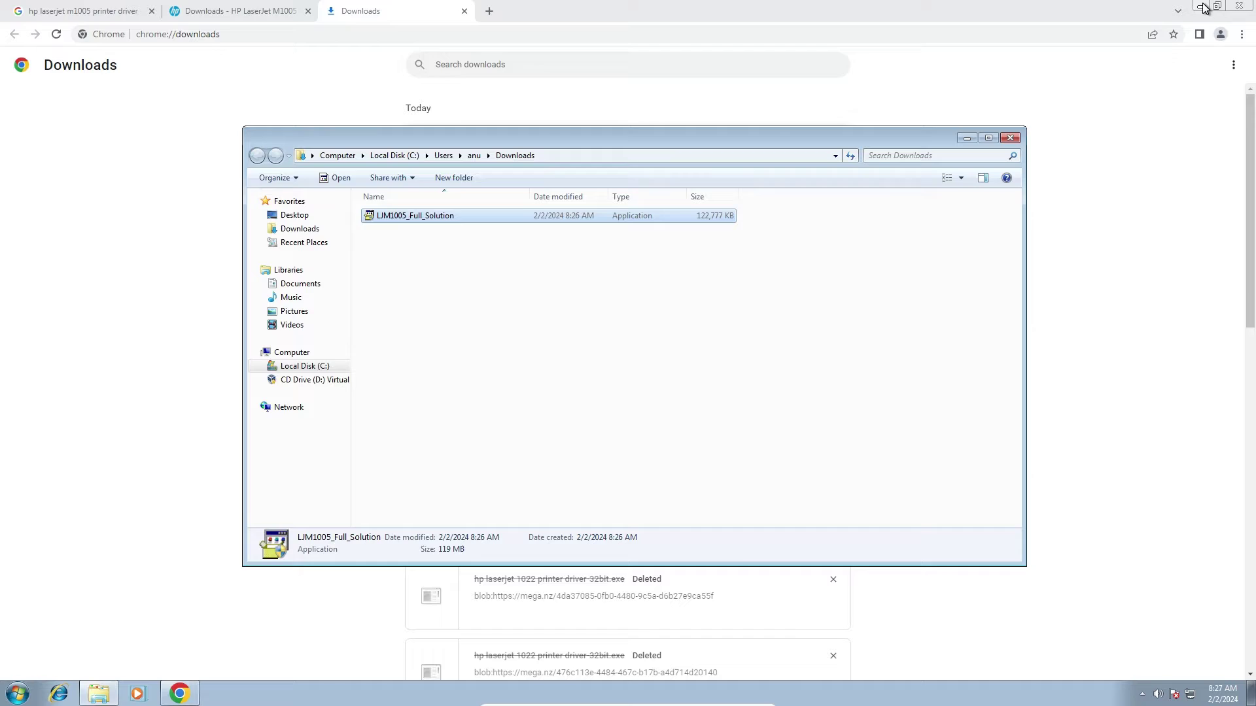
Step: Move LJM1005_Full_Solution from Downloads to the desktop and line it up with the other icons
left_click(1203, 7)
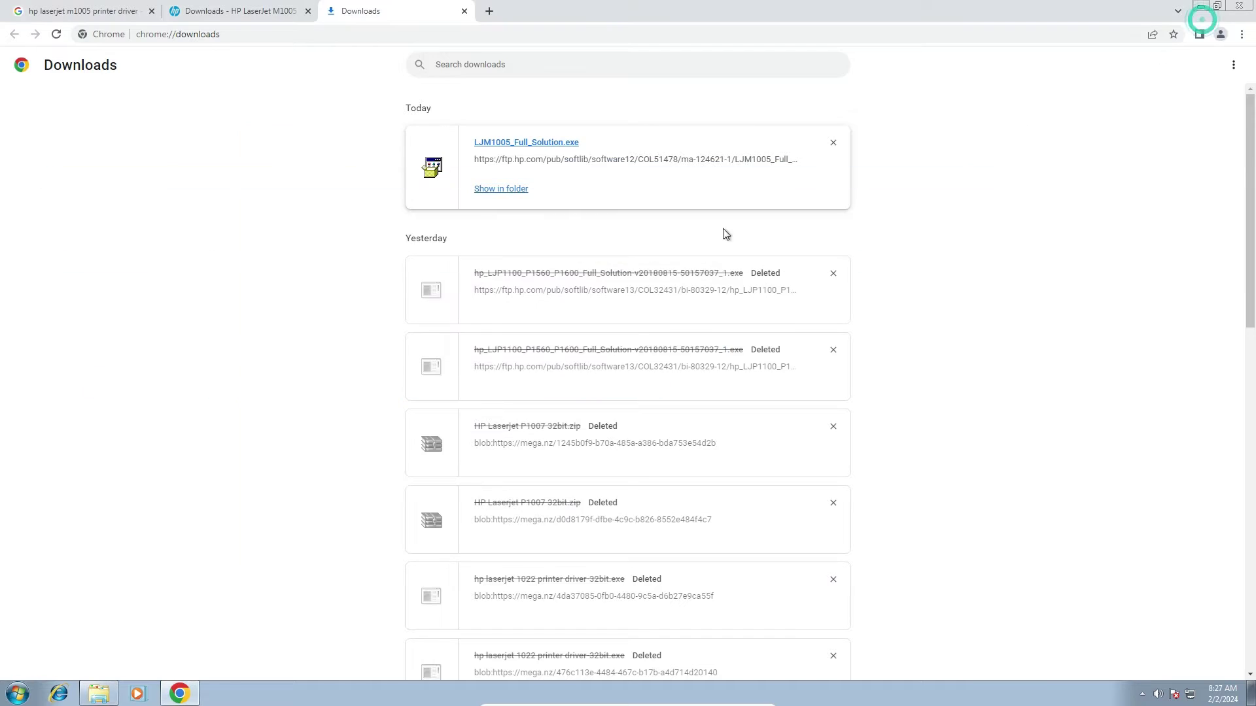
left_click(1201, 8)
left_click_drag(392, 216, 106, 375)
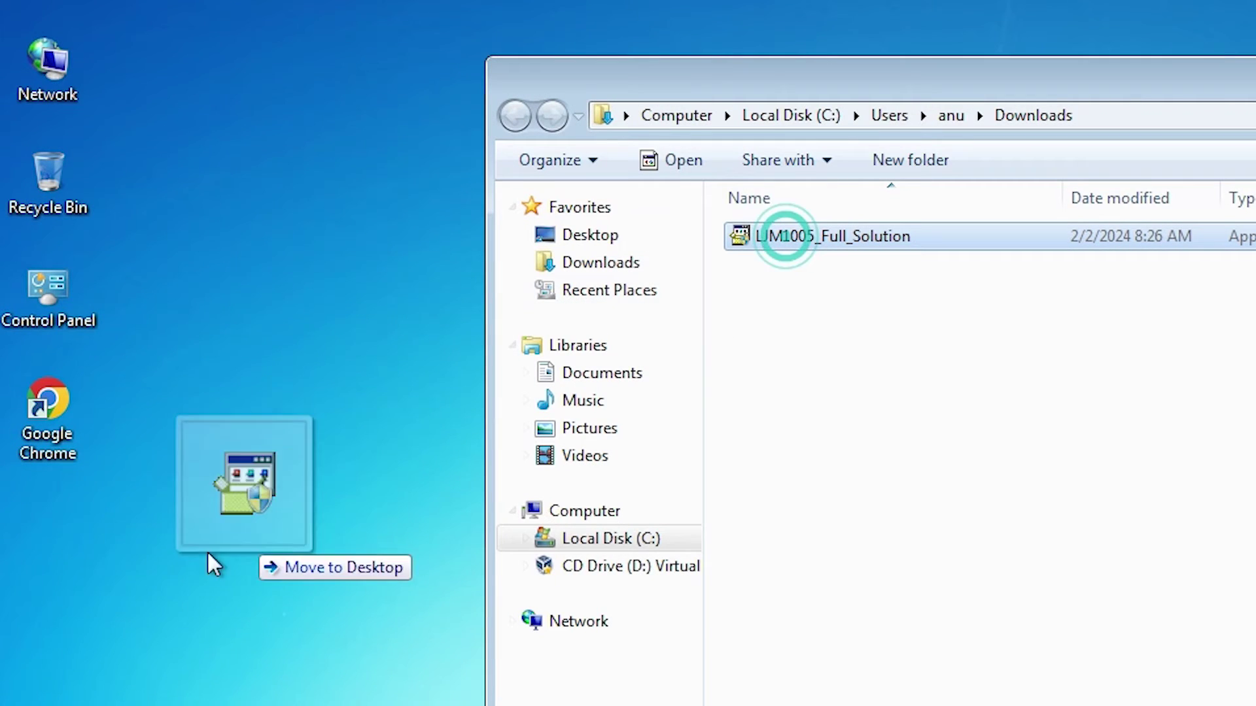
left_click_drag(214, 564, 95, 589)
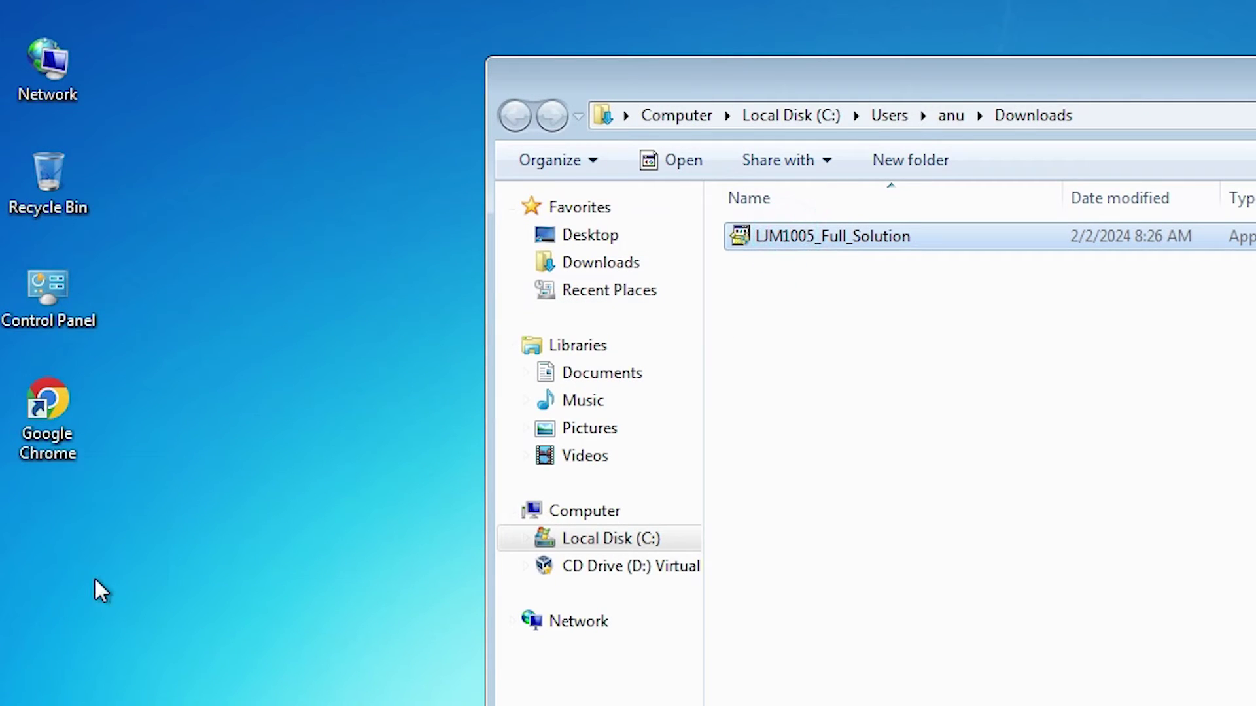
key("super+d")
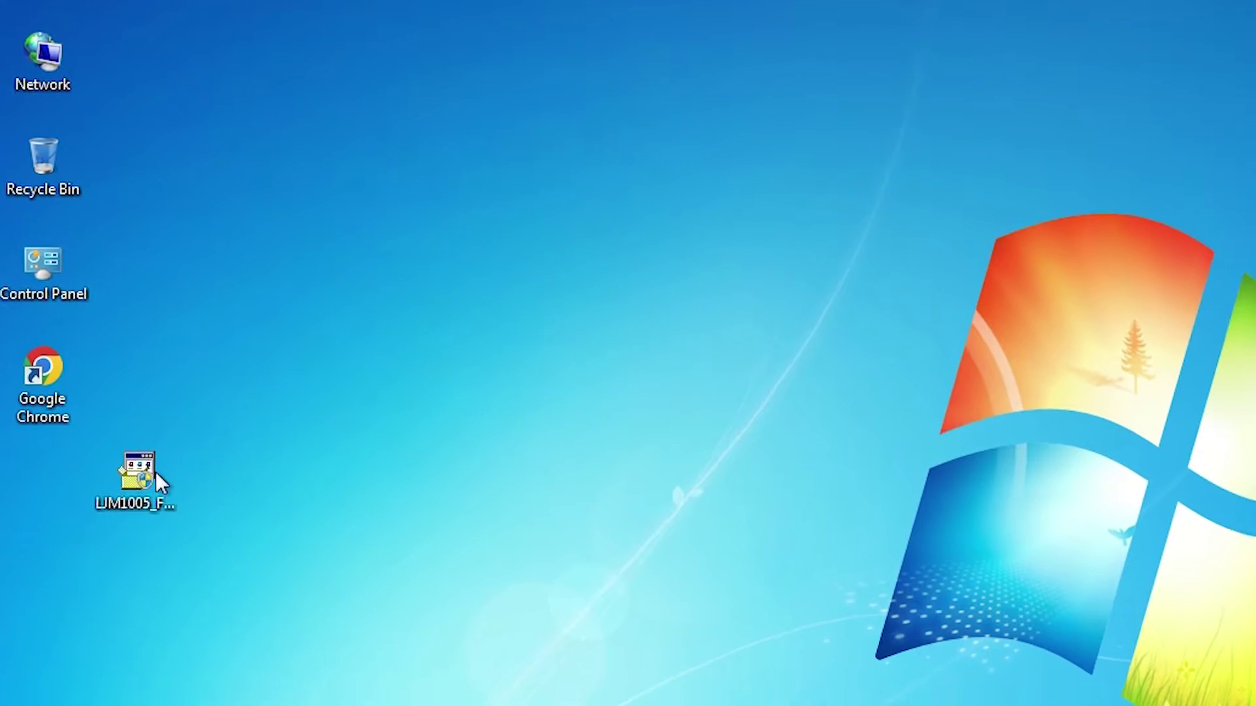
left_click(96, 517)
left_click_drag(145, 468, 55, 469)
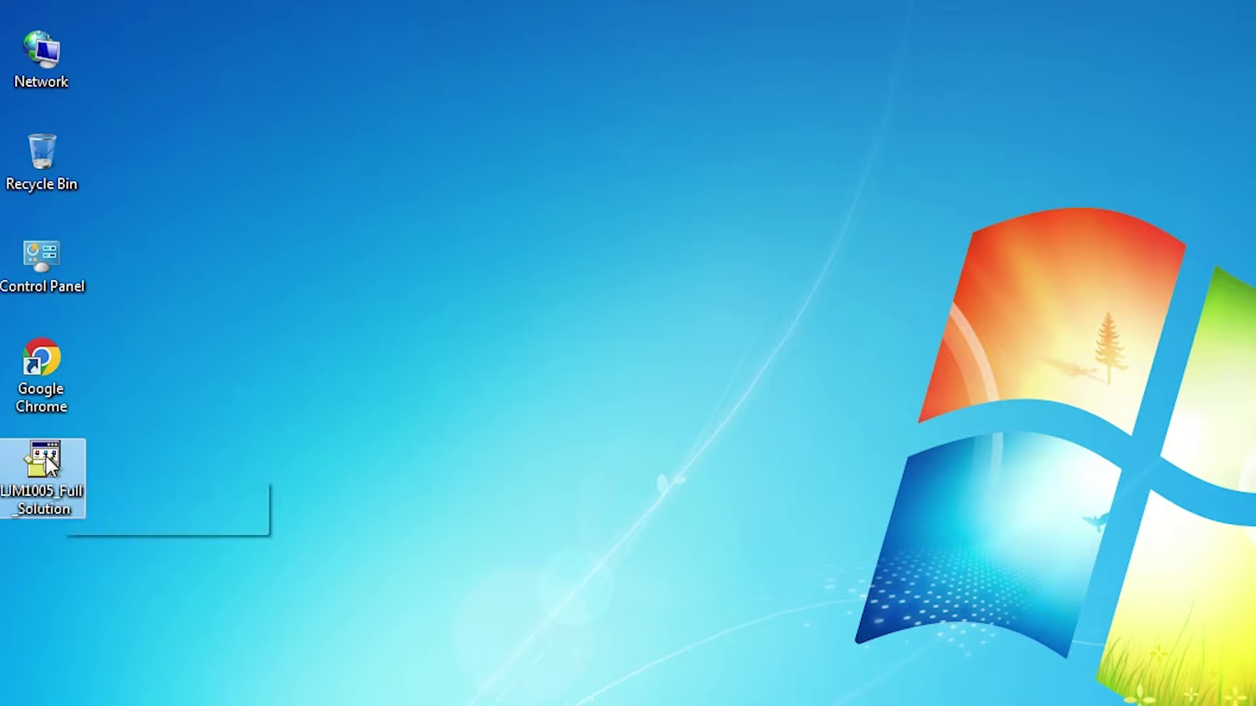
Step: Extract LJM1005_Full_Solution with WinRAR into C:\Users\anu\Desktop\LJM1005_Full_Solution
right_click(47, 456)
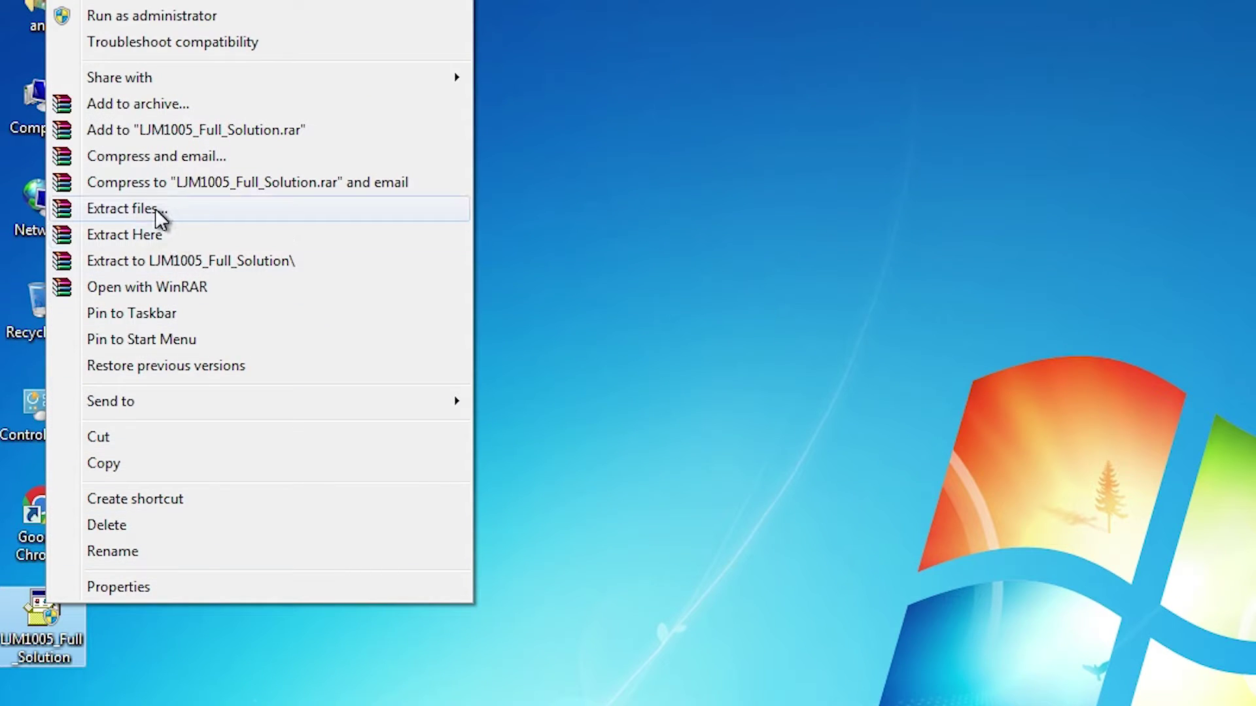
left_click(155, 211)
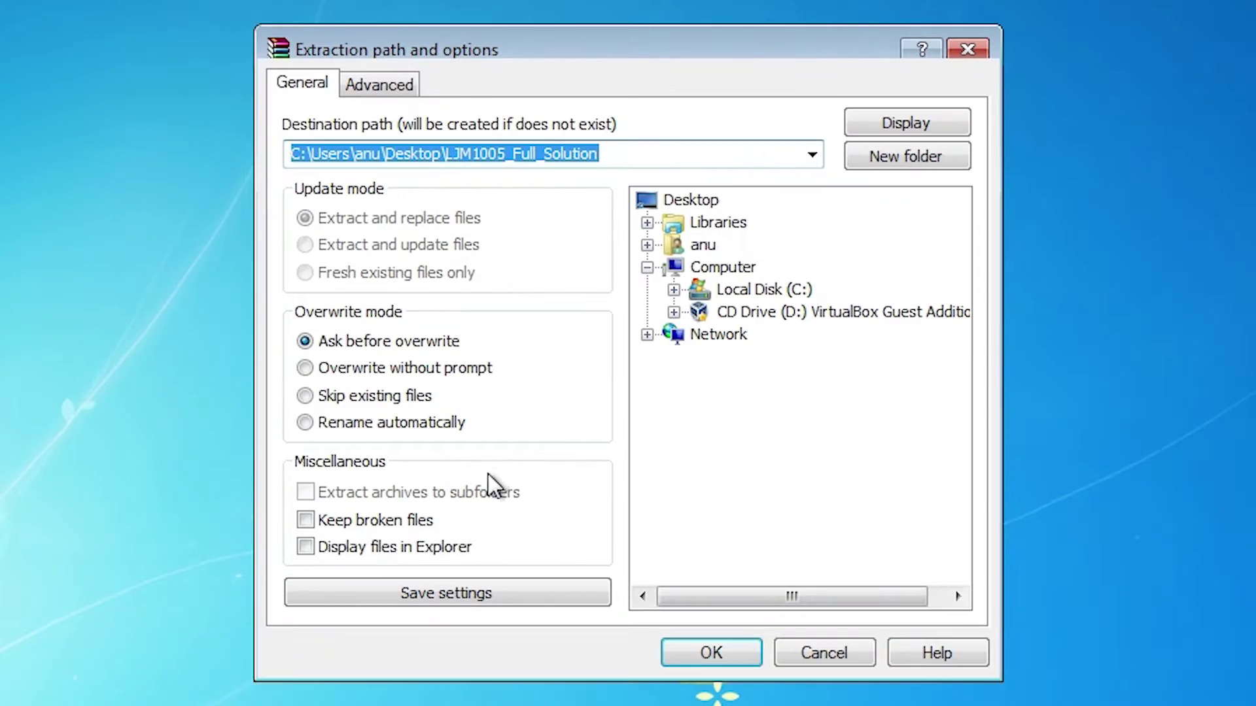
left_click(692, 653)
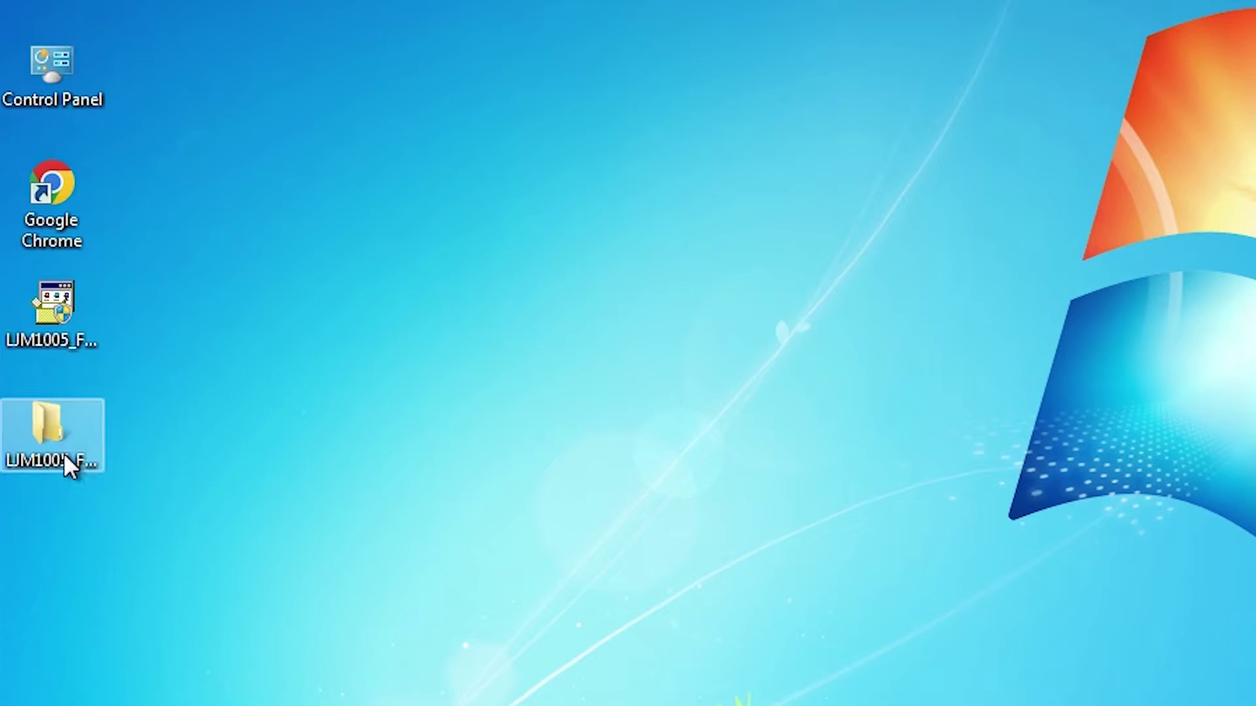
Step: Look through the 64 extracted files in LJM1005_Full_Solution, then close the folder
left_click(61, 460)
double_click(51, 457)
scroll(376, 435, "down", 9)
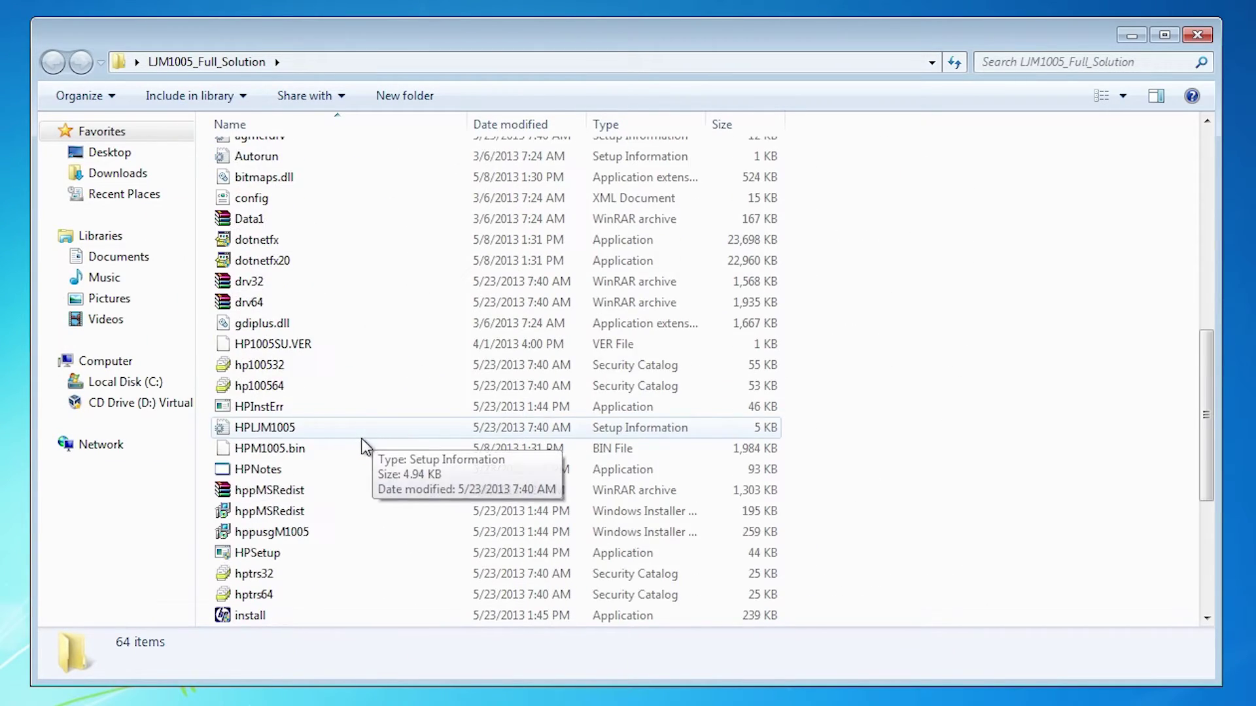
scroll(363, 447, "down", 4)
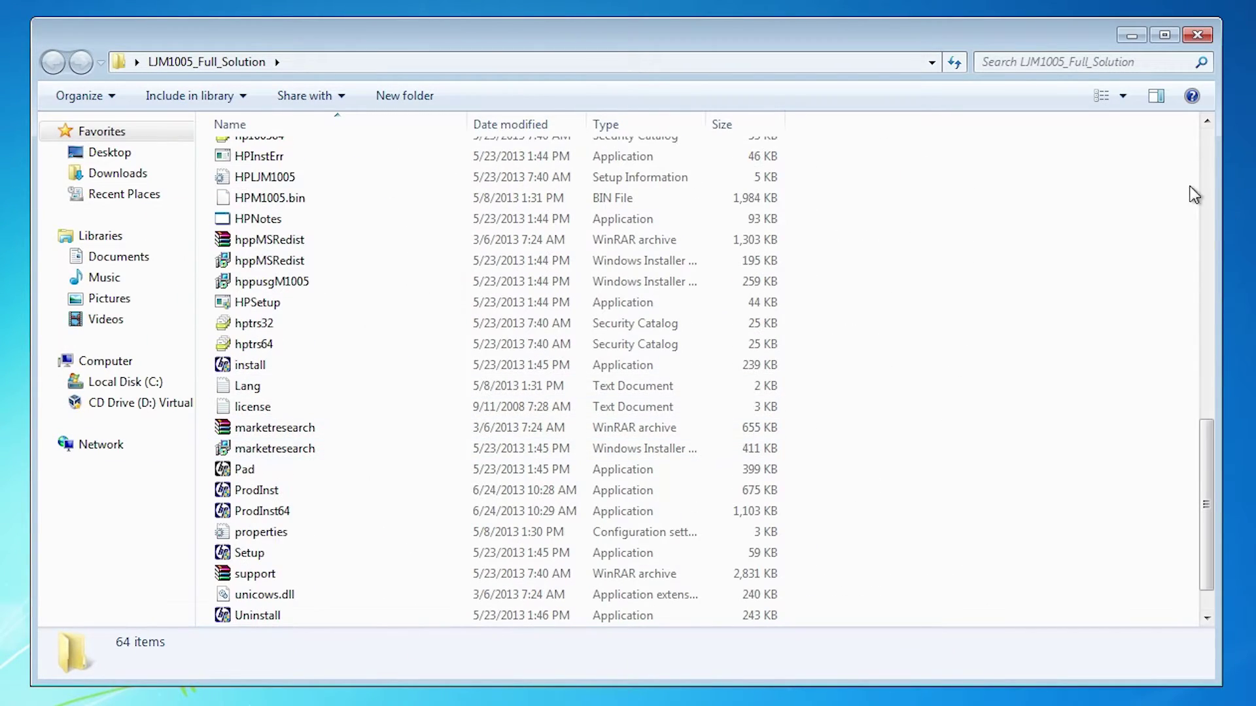
left_click(1199, 33)
left_click(13, 700)
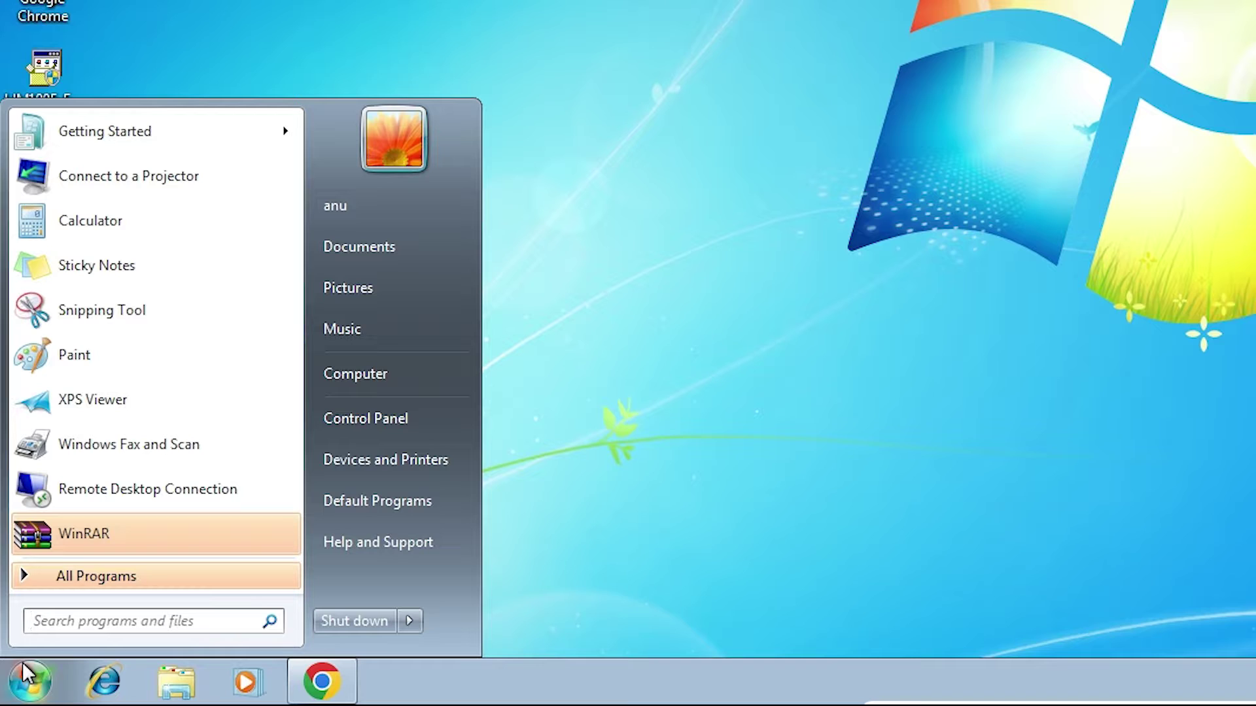
Step: Open Devices and Printers from the Control Panel
left_click(367, 437)
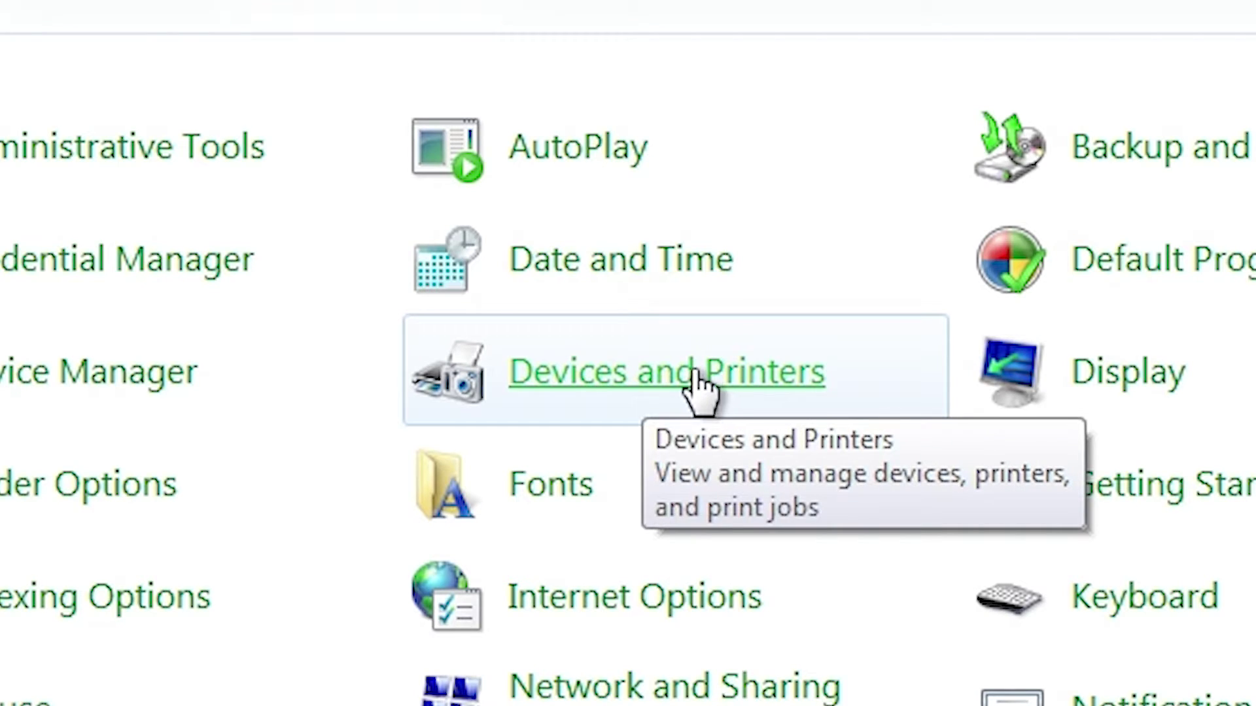
left_click(767, 382)
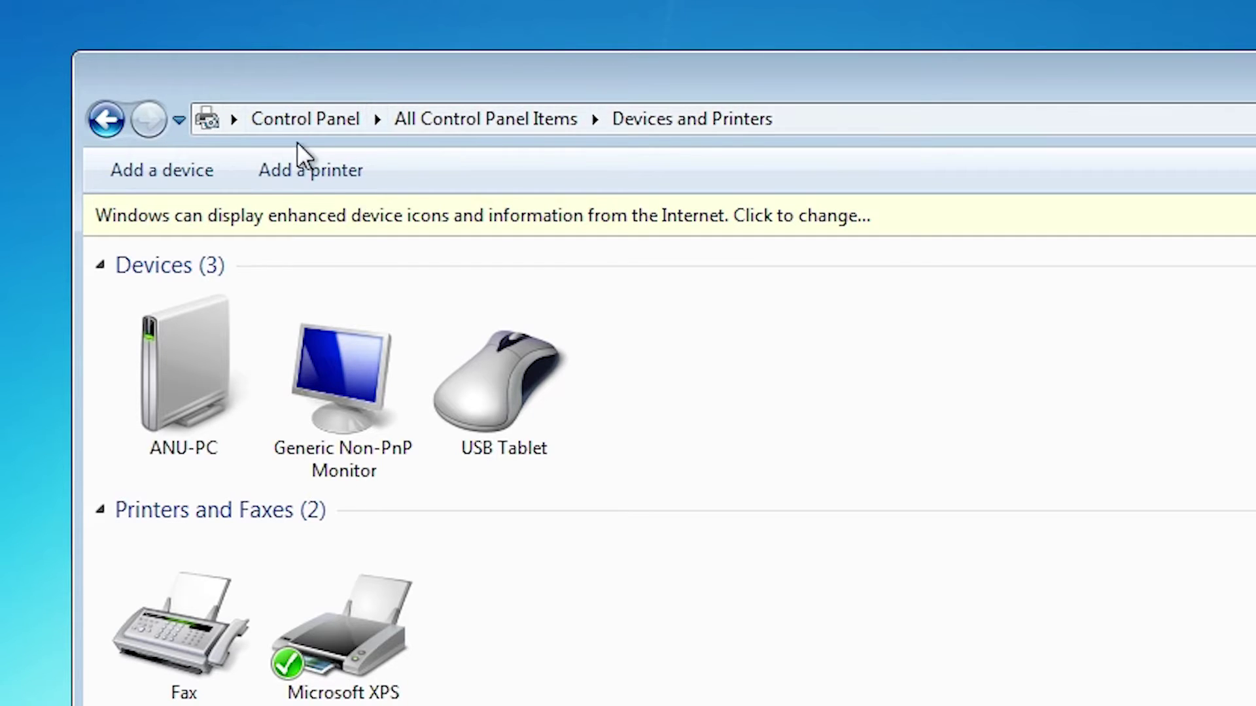
Step: Start adding a local printer on the existing USB_001 (Local Port)
left_click(315, 168)
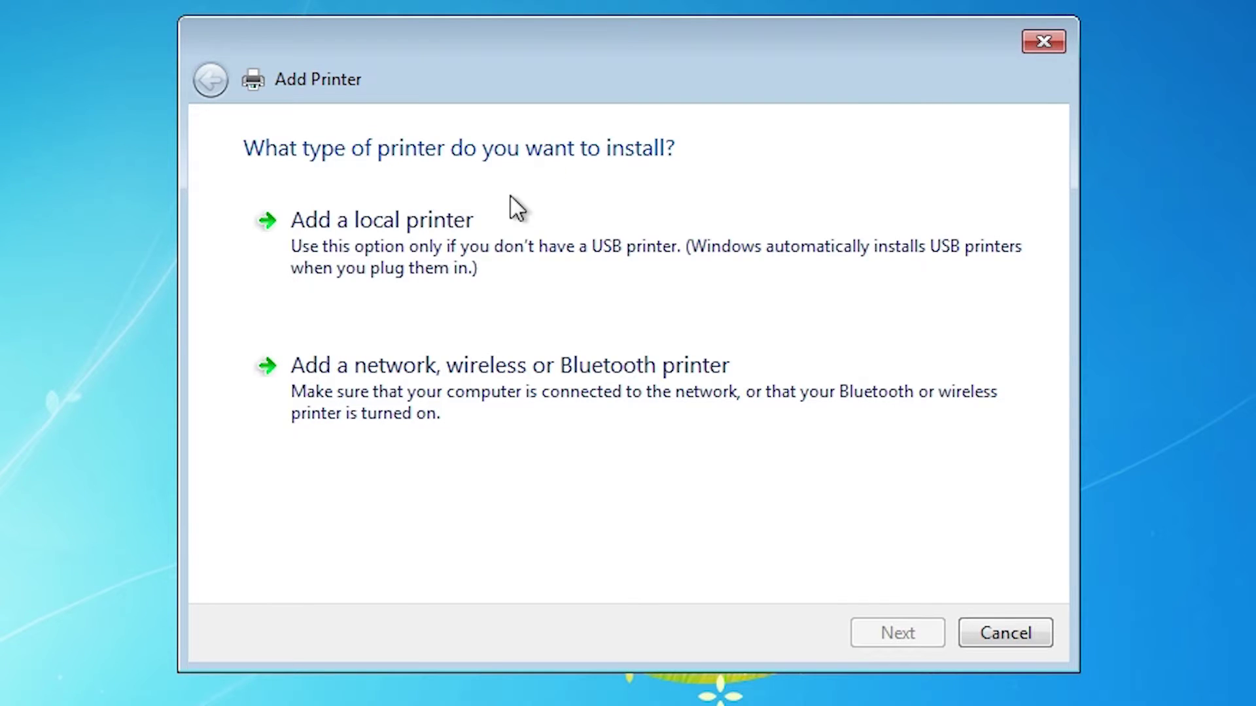
left_click(413, 227)
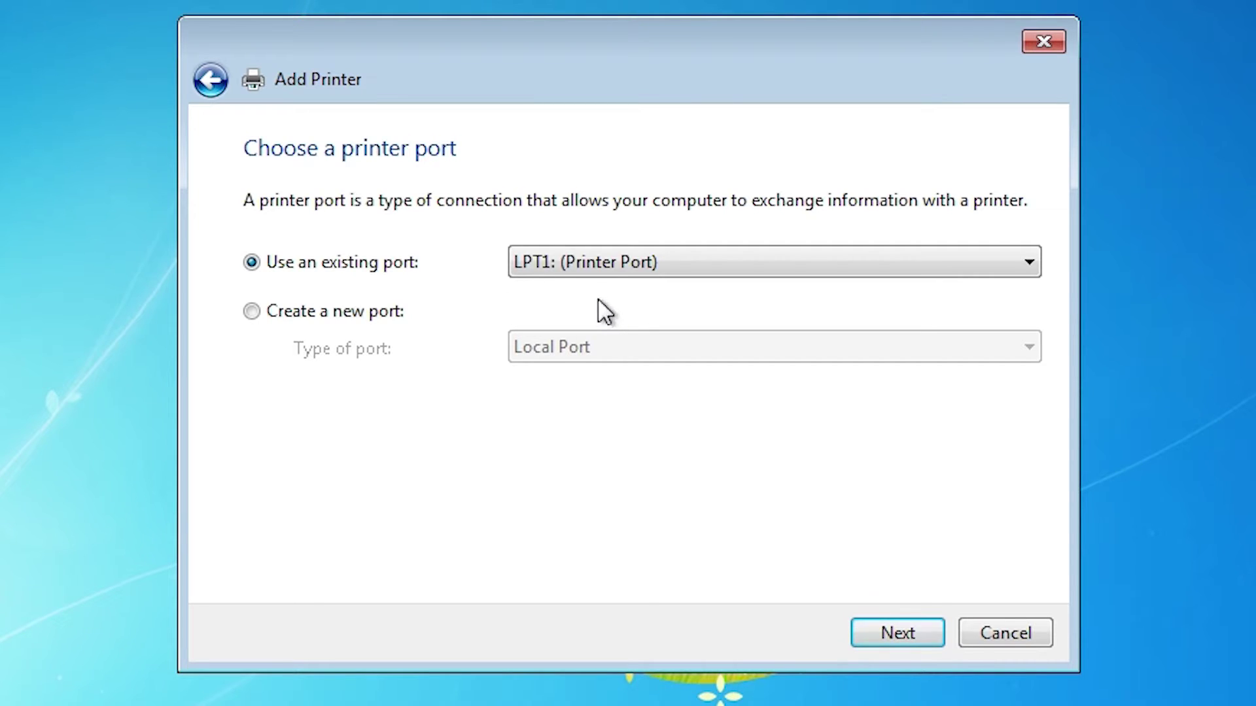
left_click(616, 268)
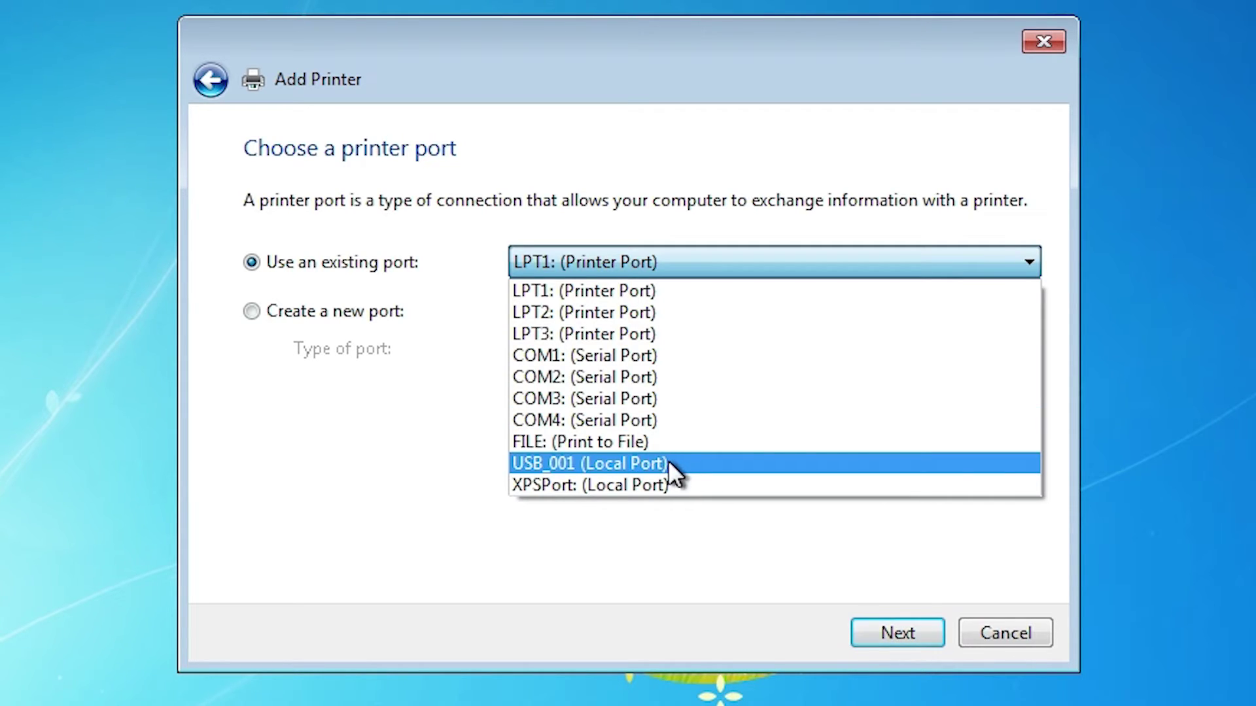
left_click(628, 470)
Step: Use Have Disk to browse into the desktop's LJM1005_Full_Solution folder for the driver
left_click(890, 633)
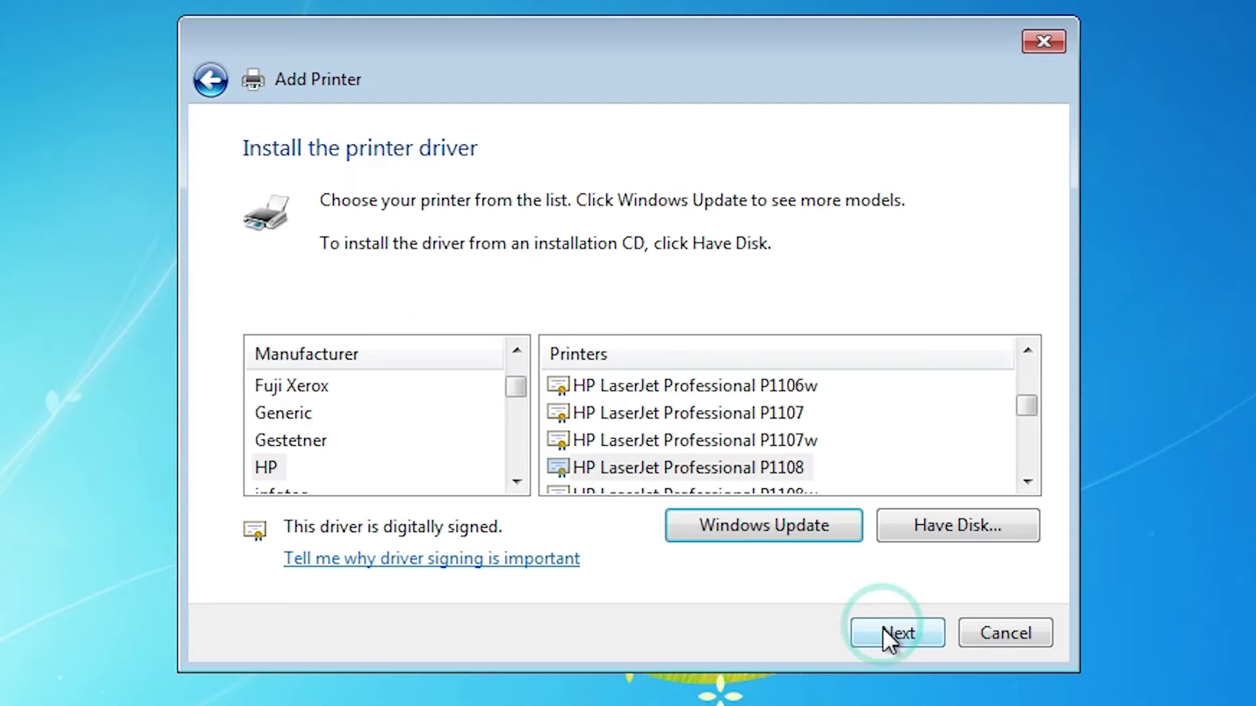
left_click(985, 530)
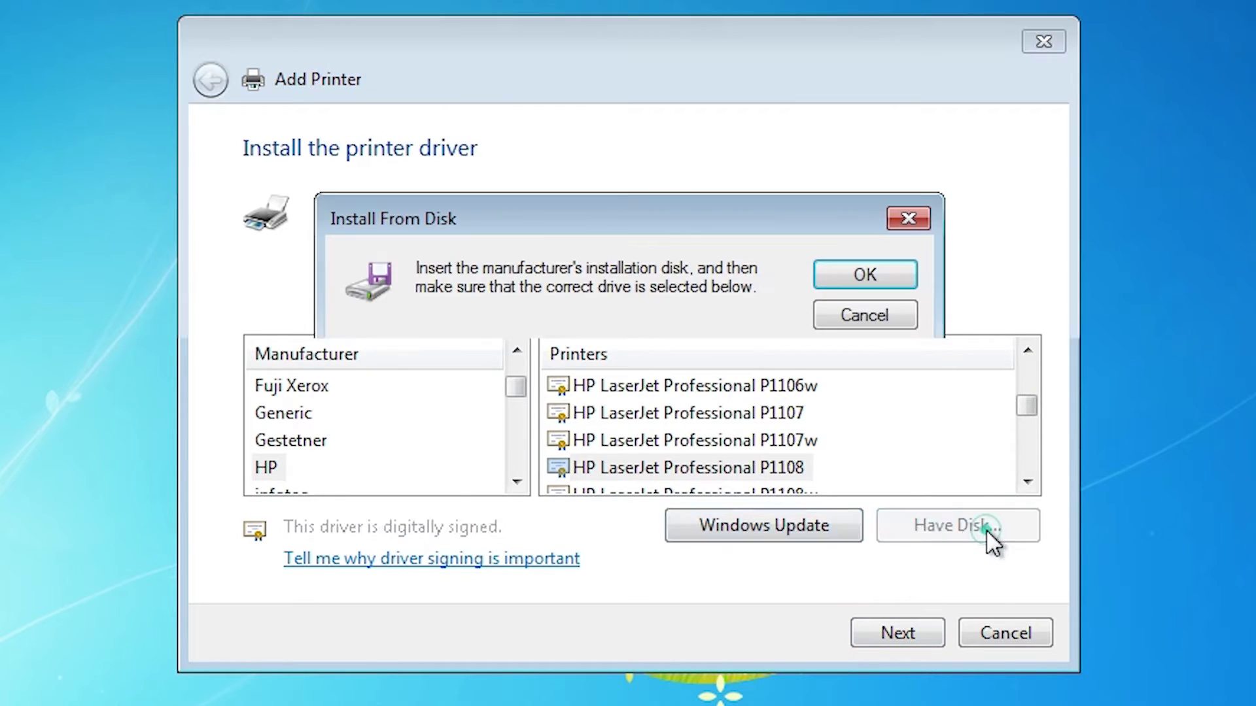
left_click(874, 491)
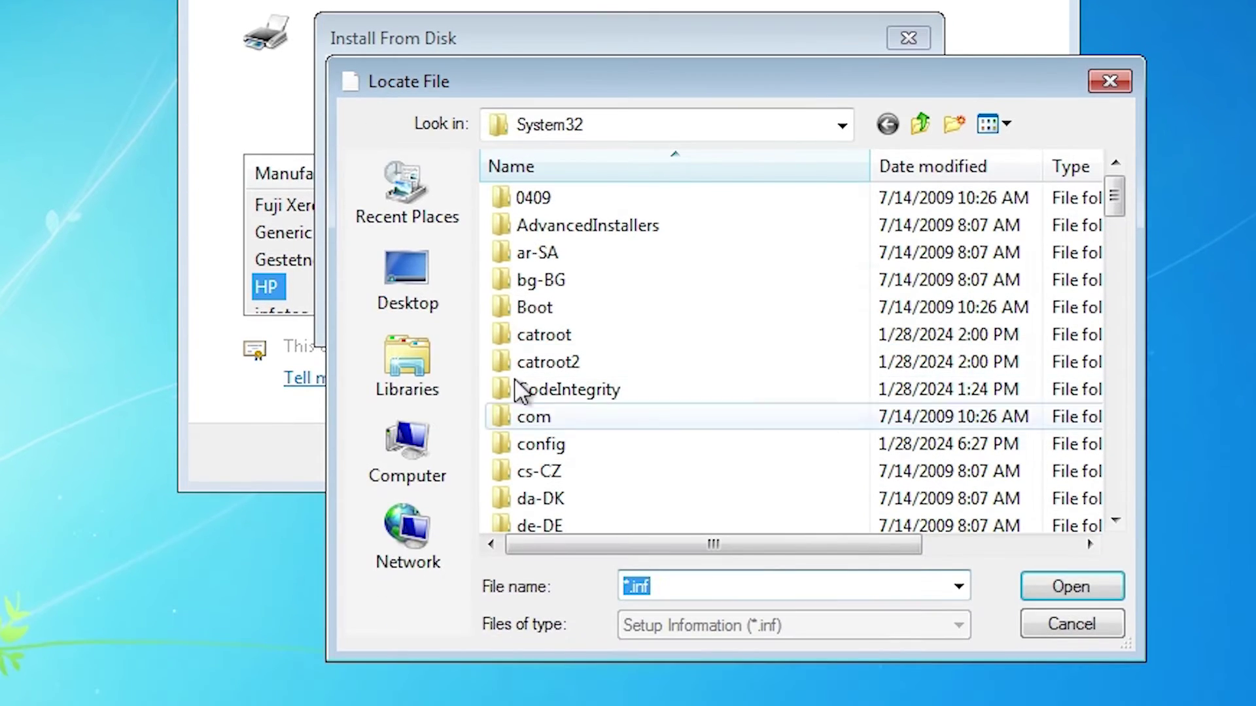
left_click(425, 478)
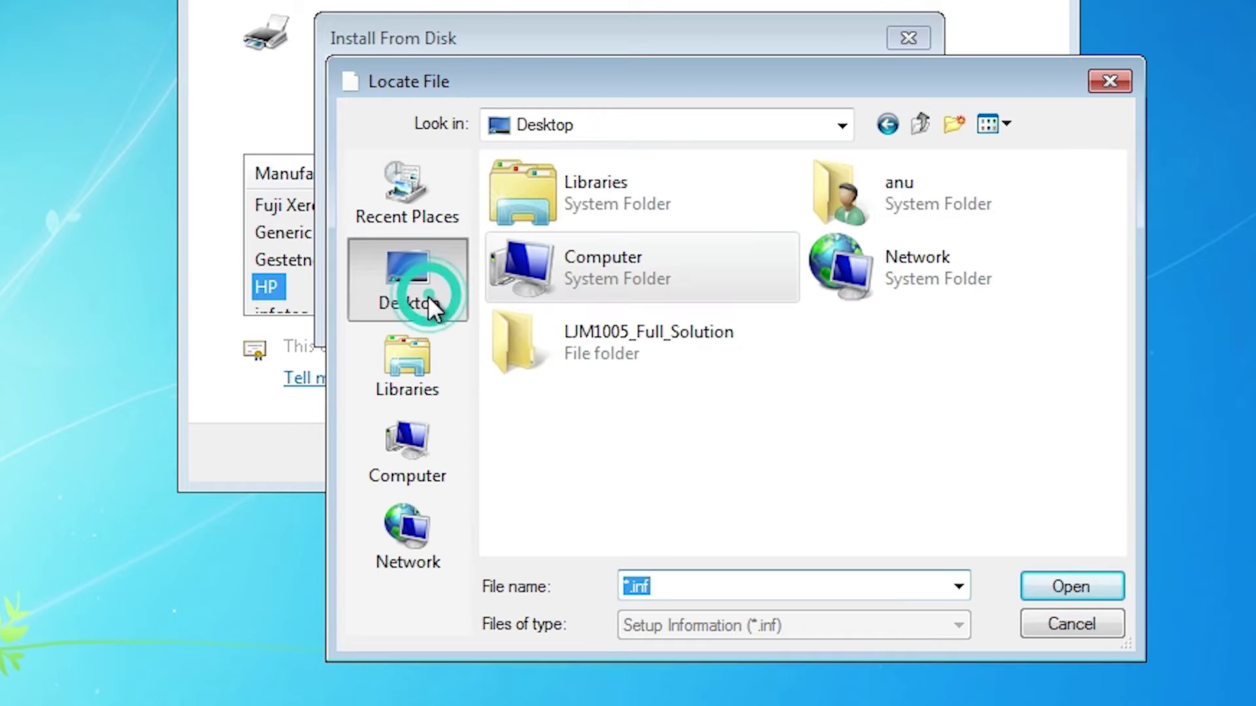
double_click(633, 352)
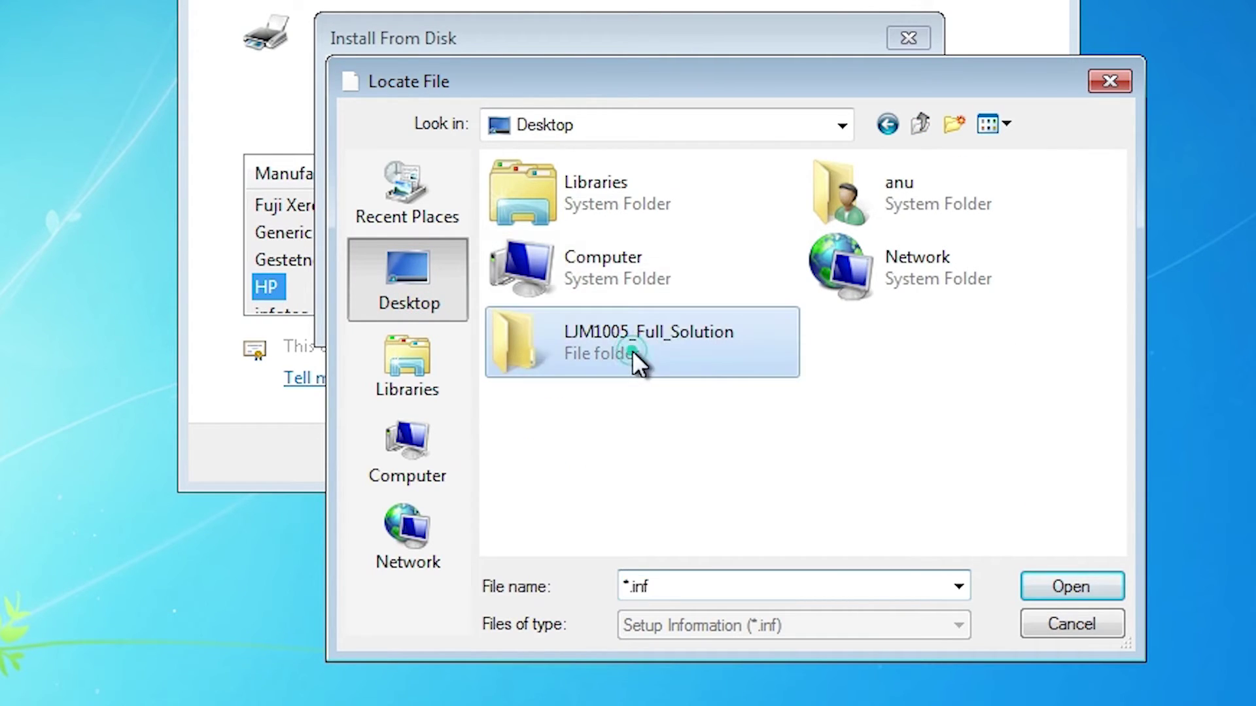
Step: Choose the setup file there and confirm, loading the HP LaserJet M1005 driver
scroll(635, 352, "down", 5)
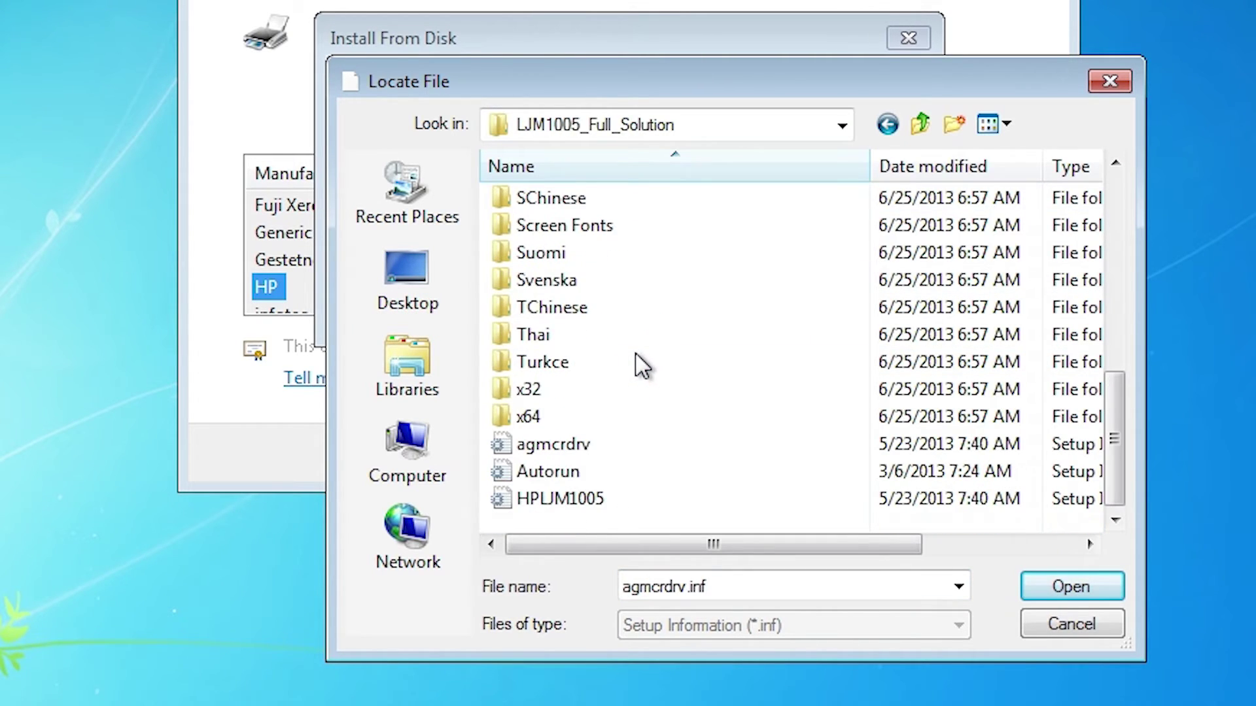
left_click(578, 445)
left_click(551, 466)
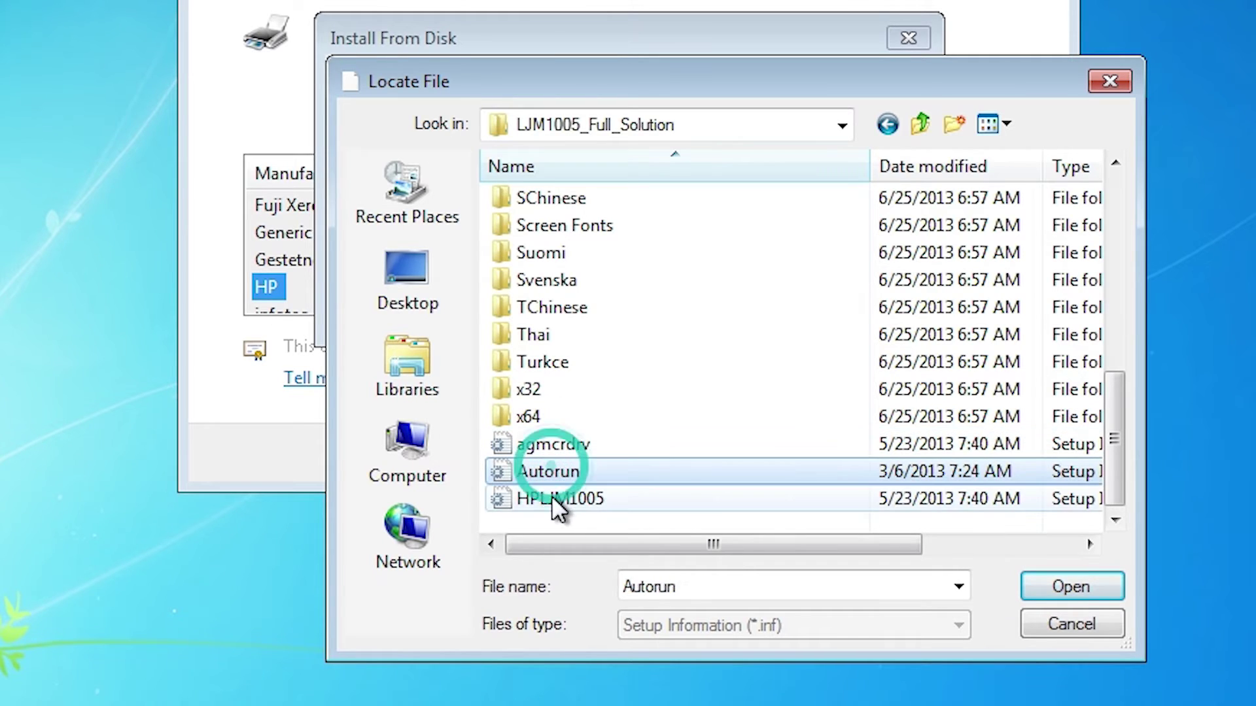
left_click(552, 495)
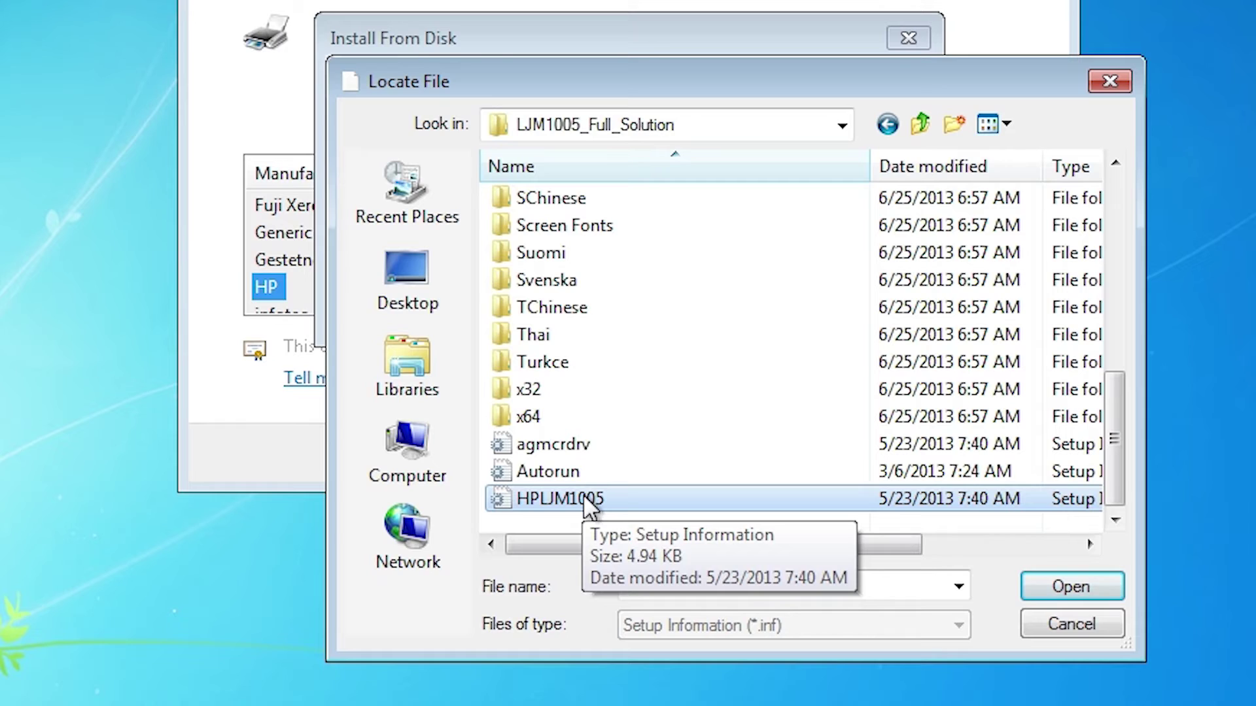
left_click(567, 496)
left_click(561, 470)
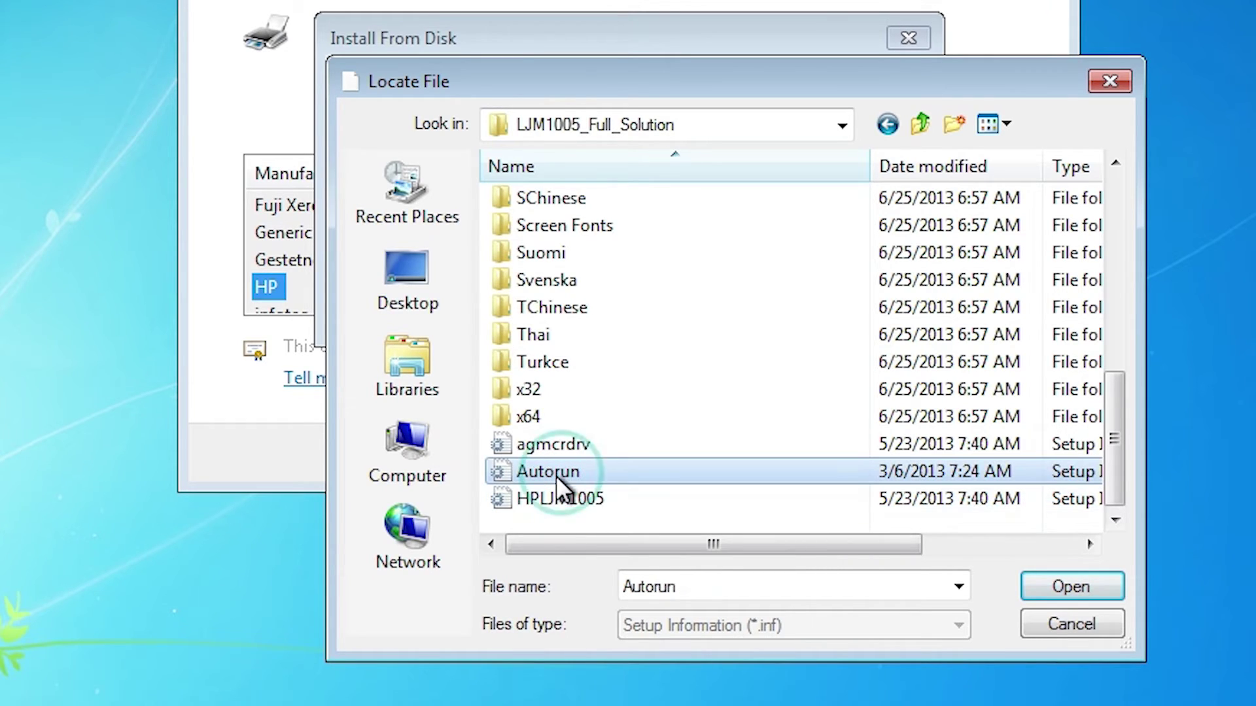
left_click(1041, 585)
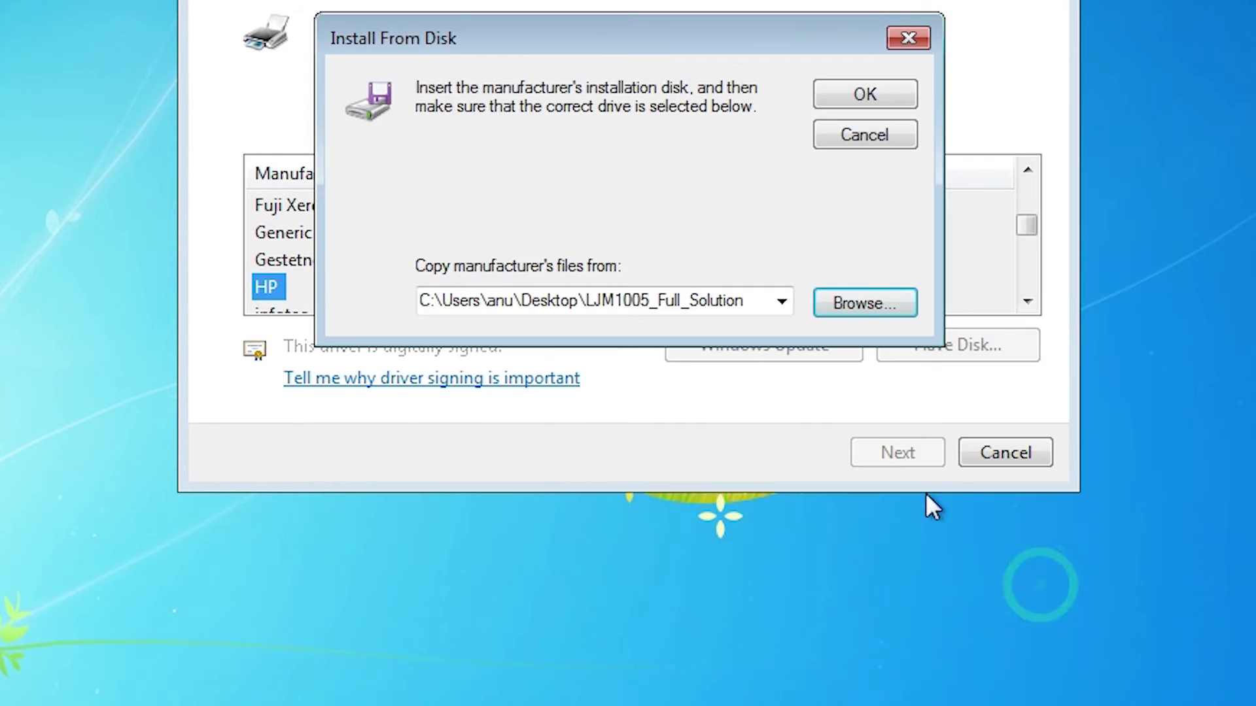
left_click(860, 288)
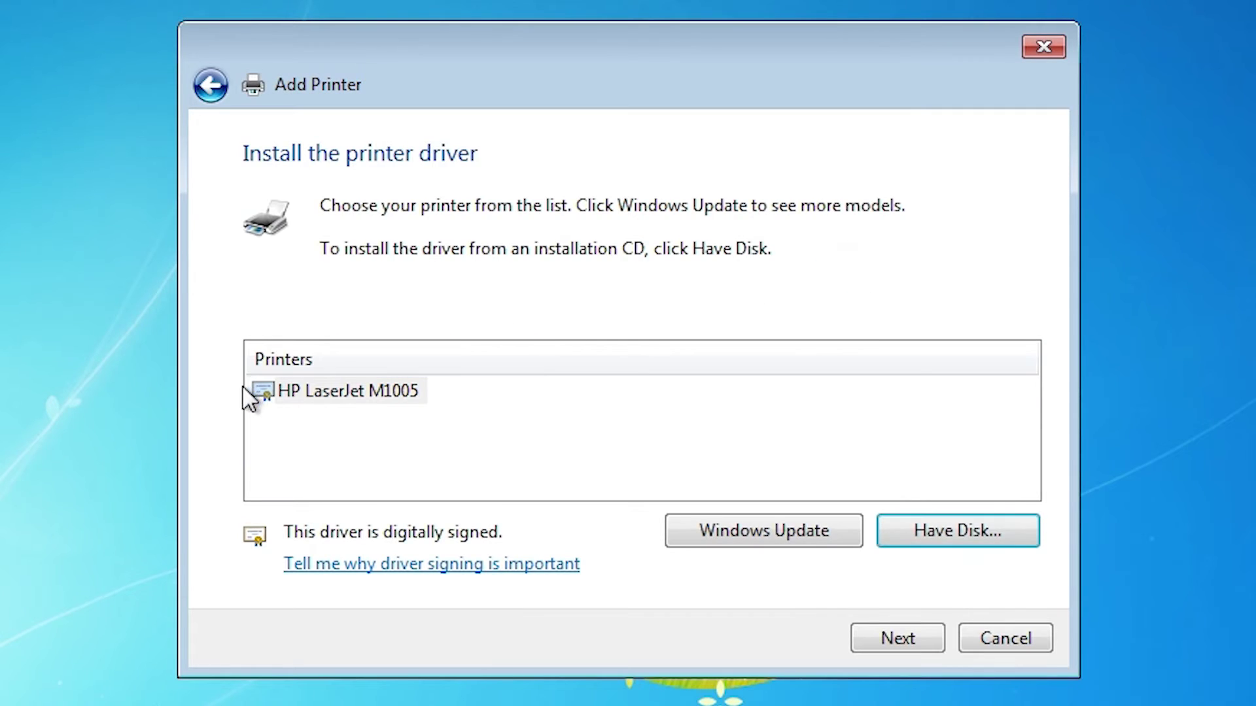
Step: Install the HP LaserJet M1005 driver under its default printer name and finish the wizard
left_click(401, 391)
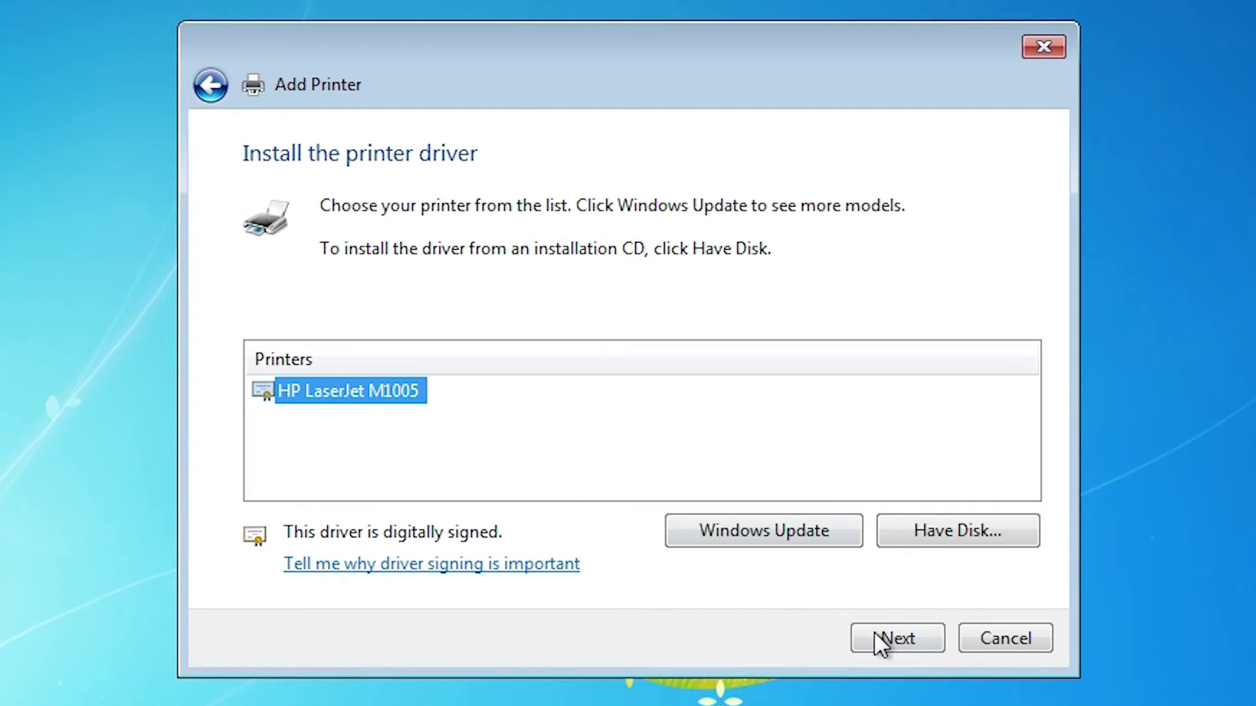
left_click(891, 640)
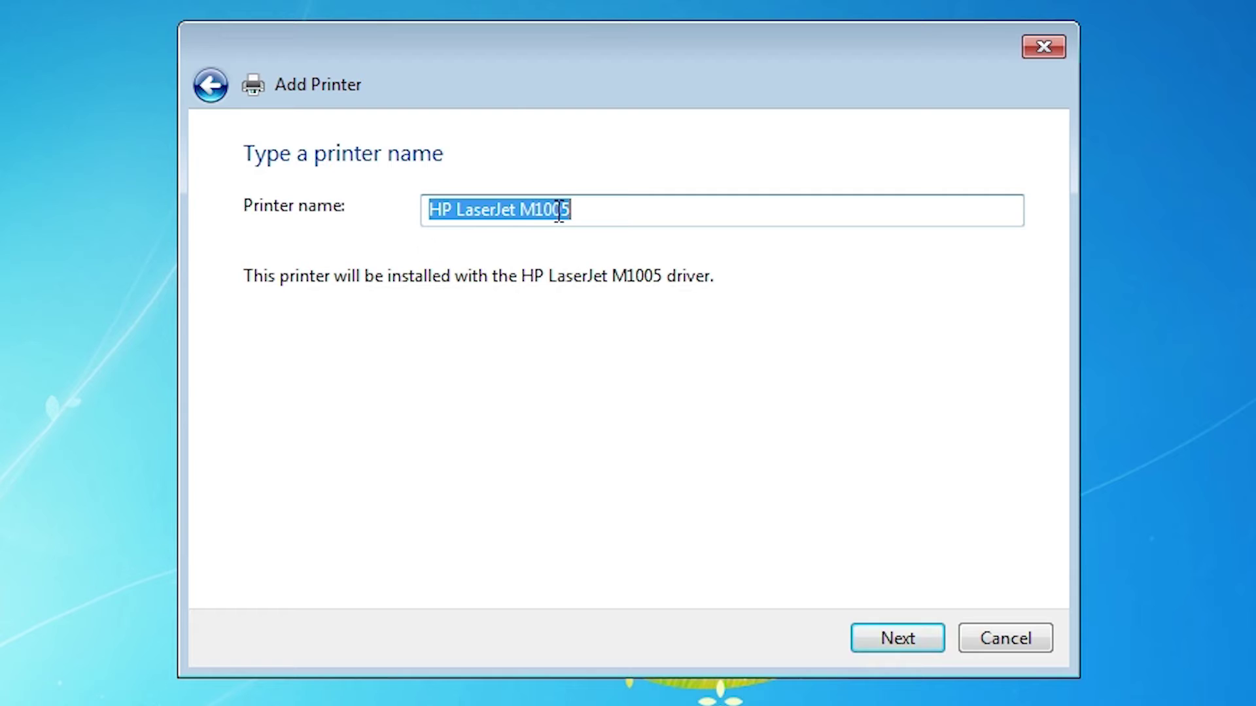
left_click(885, 635)
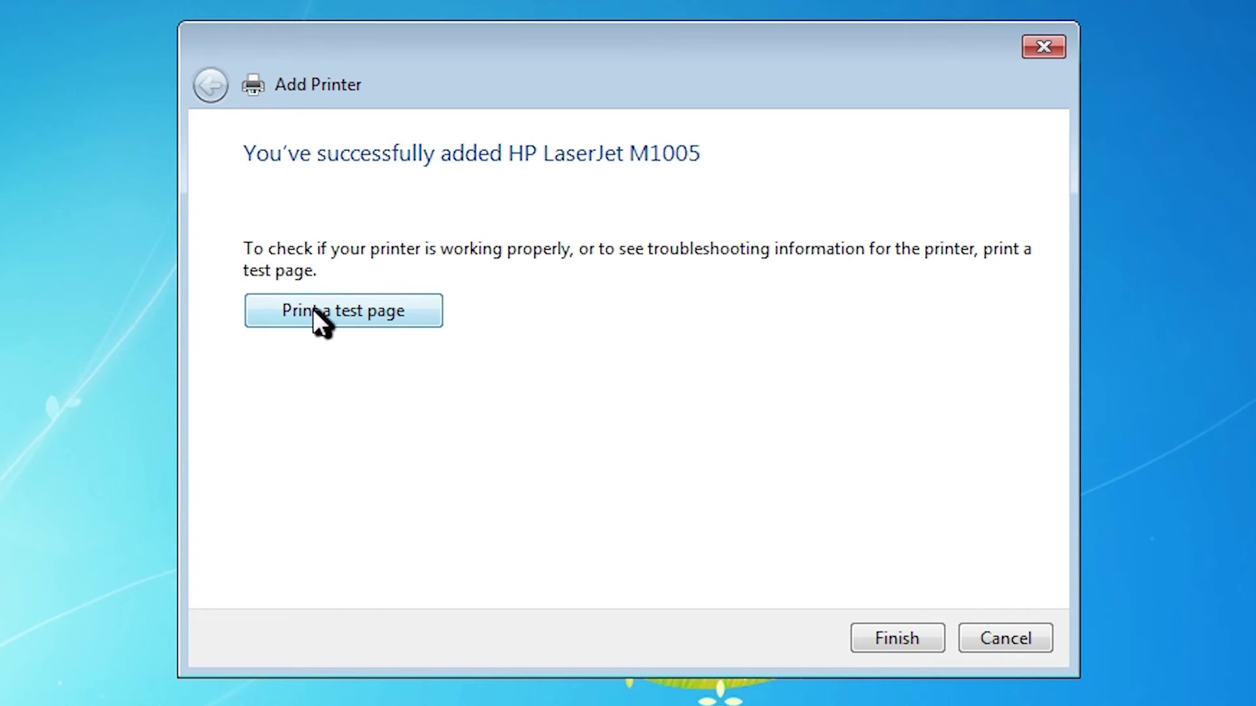
left_click(912, 637)
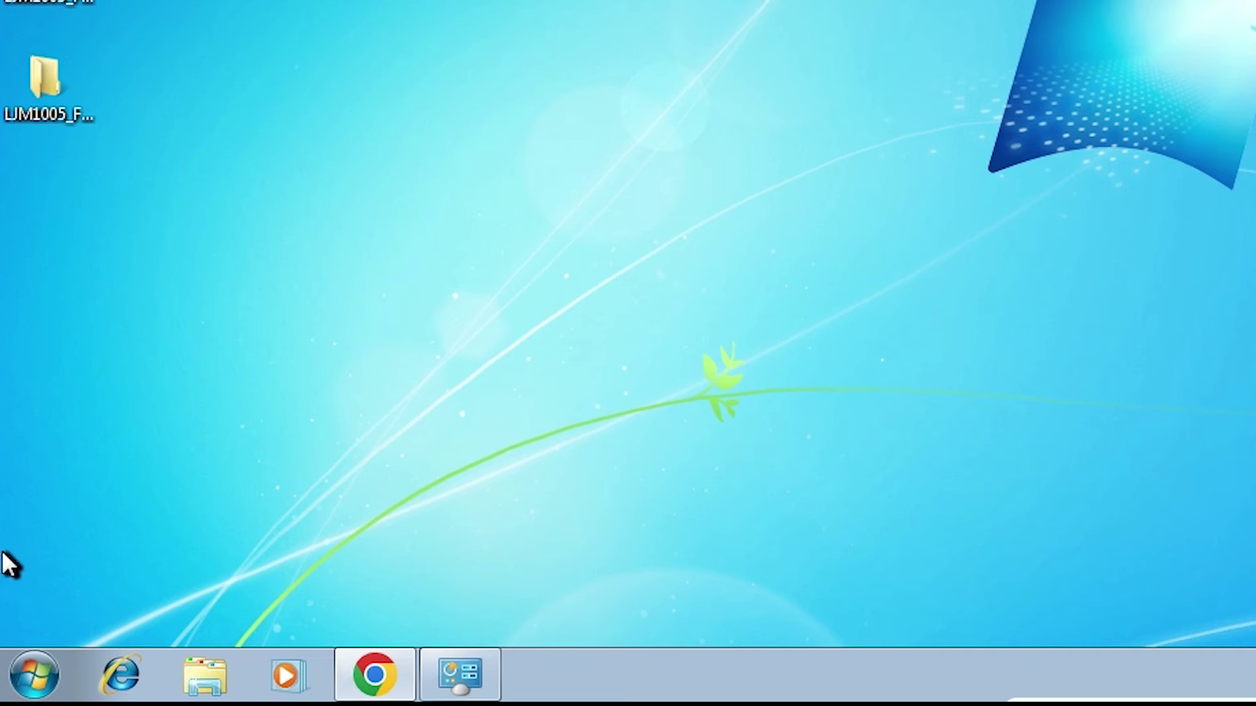
Step: Go to Control Panel's Devices and Printers to confirm HP LaserJet M1005 is listed
left_click(34, 674)
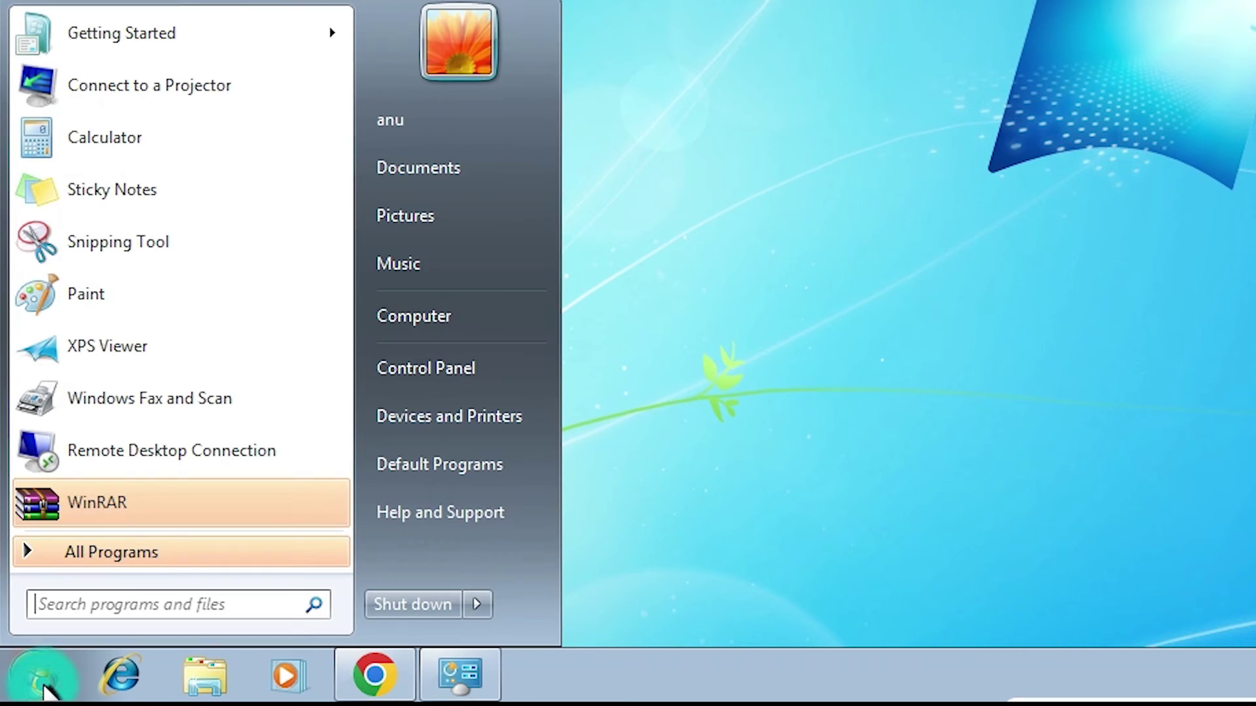
left_click(433, 371)
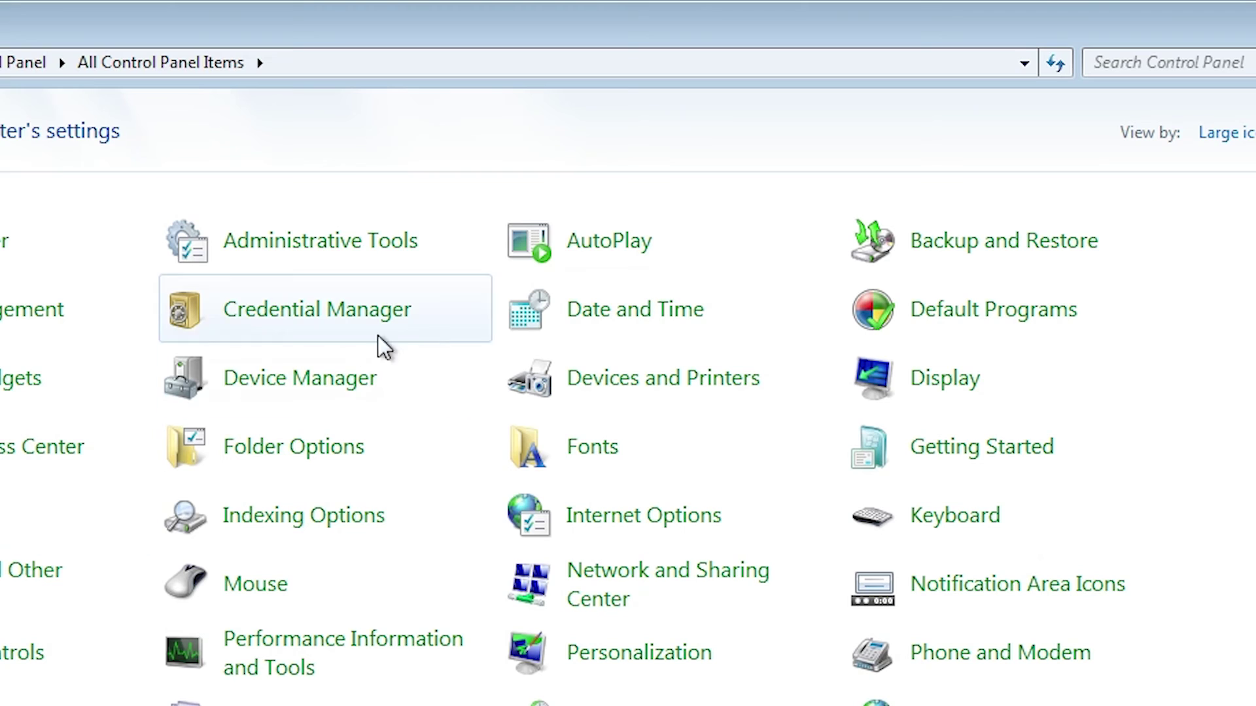
left_click(602, 385)
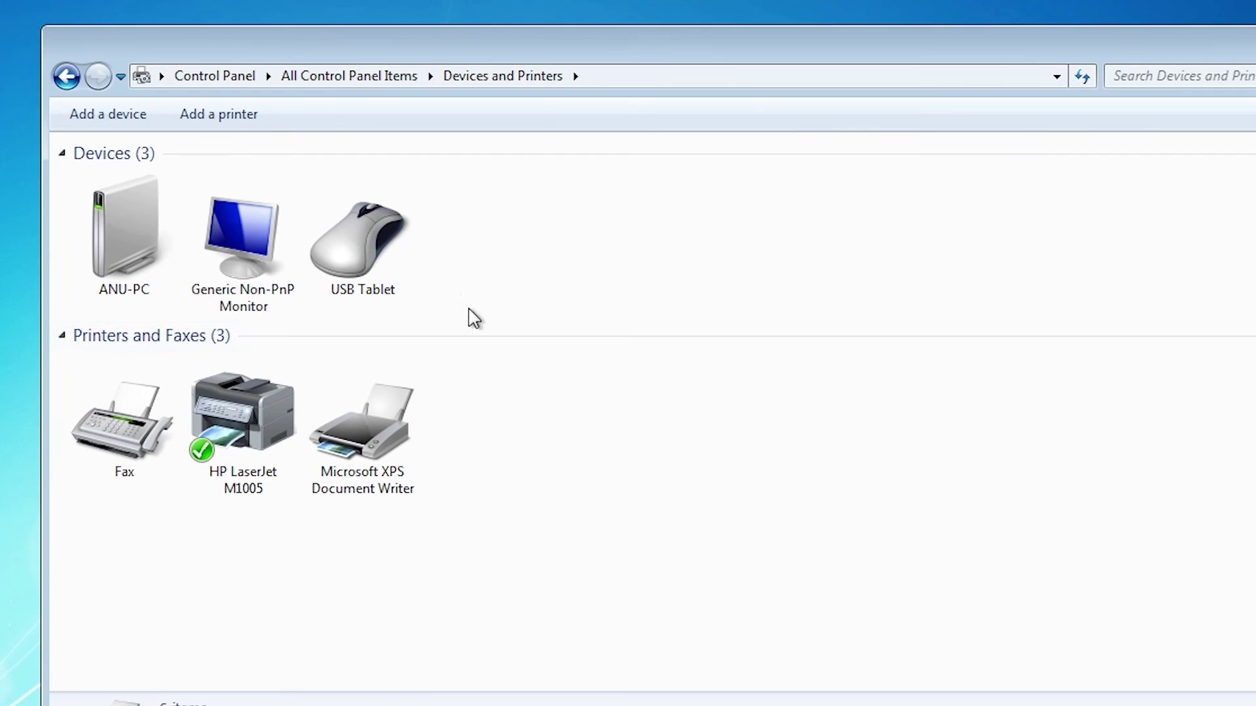